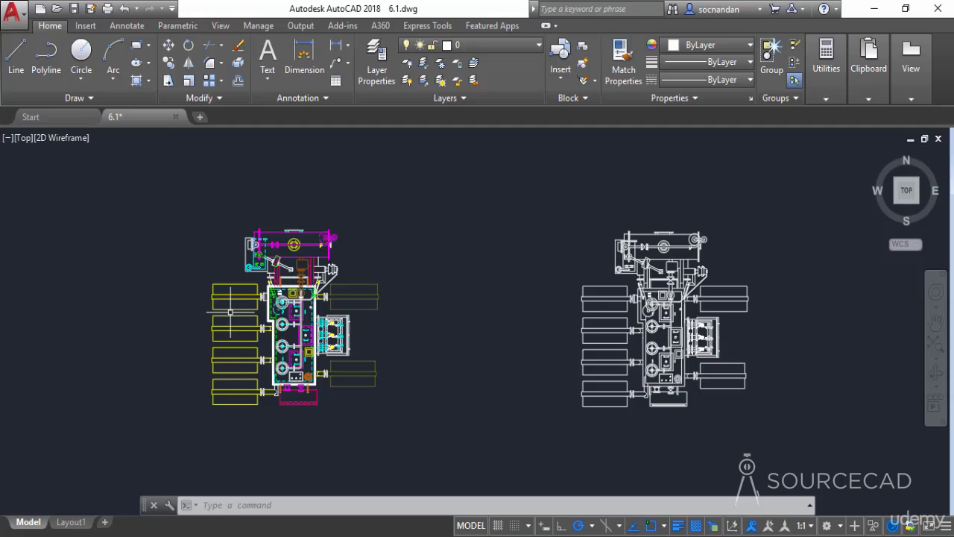
Set the colour of the four rectangular units and their central bars on the left side of the uncoloured drawing to index colour Yellow.
{"action": "scroll", "coordinate": [230, 311], "scroll_direction": "up", "scroll_amount": 2}
{"action": "middle_click_drag", "start_coordinate": [235, 313], "coordinate": [281, 298]}
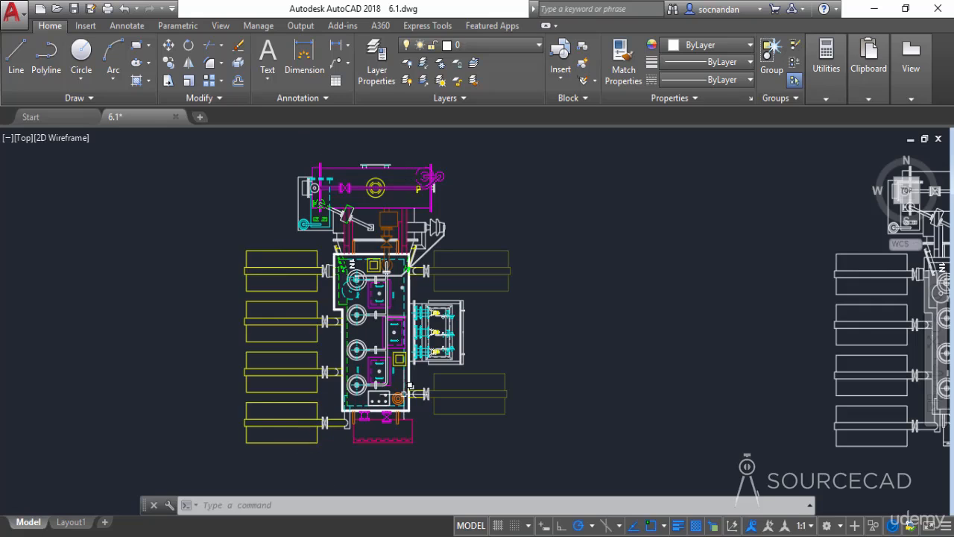
{"action": "middle_click_drag", "start_coordinate": [581, 341], "coordinate": [426, 343]}
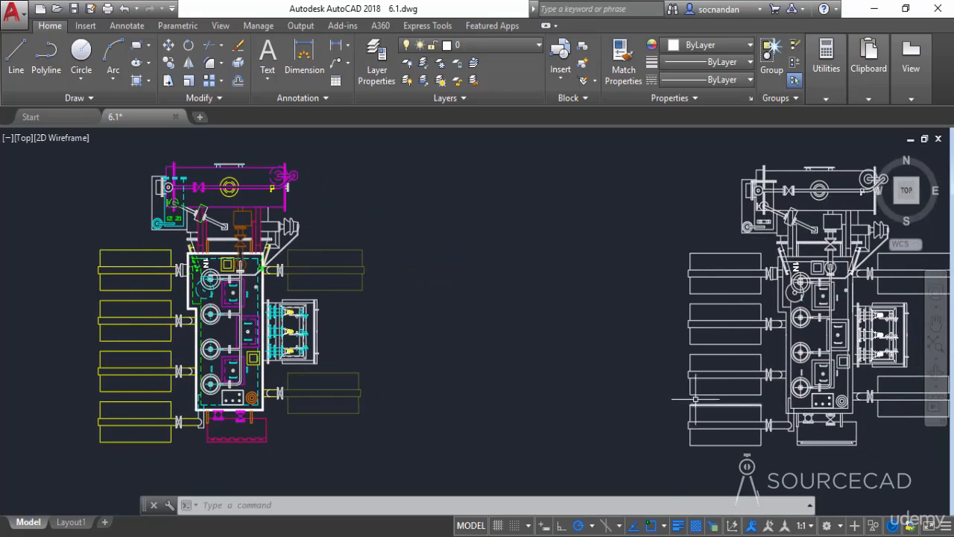
{"action": "middle_click_drag", "start_coordinate": [687, 400], "coordinate": [656, 398]}
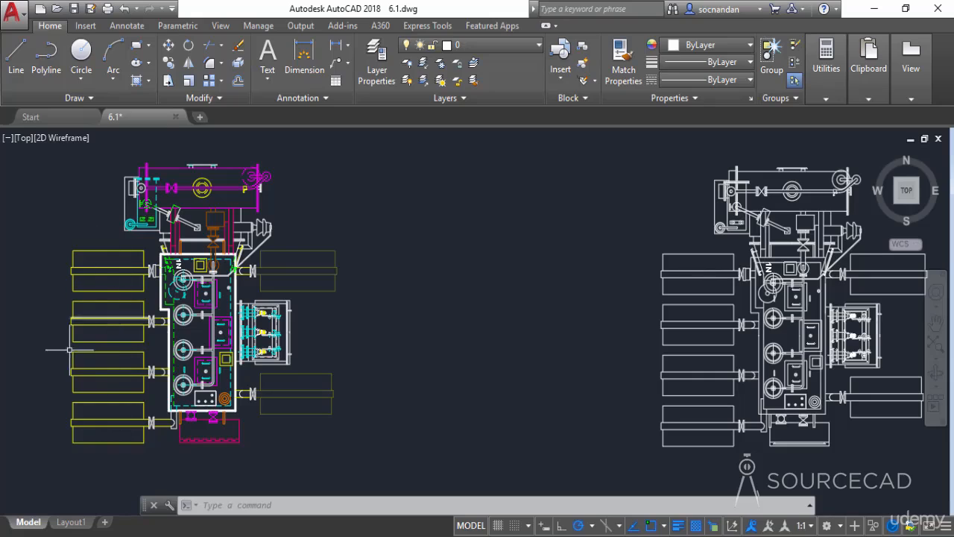
{"action": "left_click", "coordinate": [648, 231]}
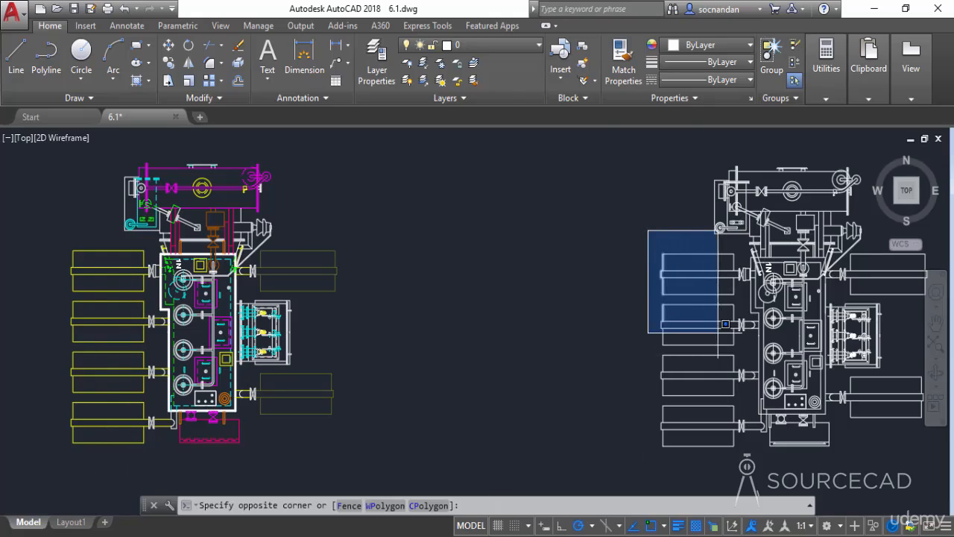
{"action": "left_click", "coordinate": [740, 463]}
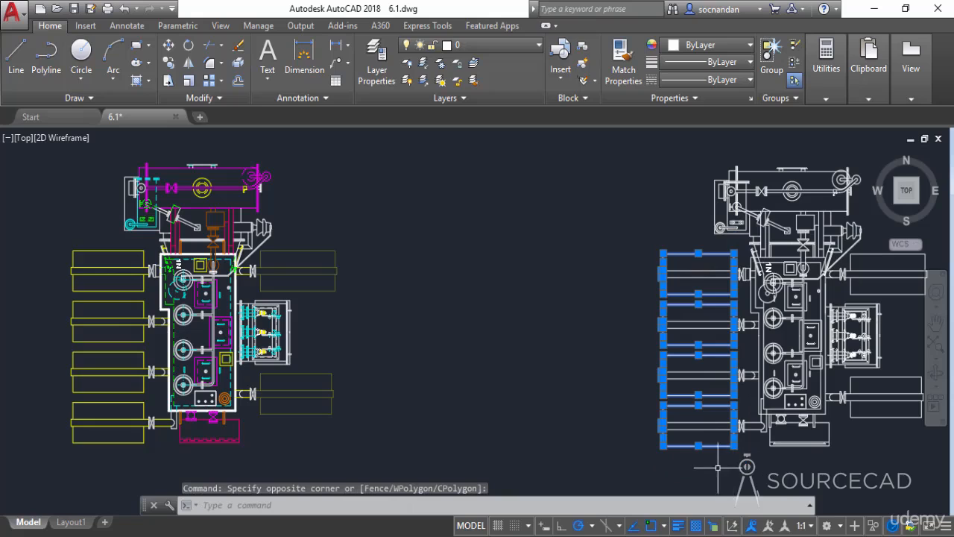
{"action": "left_click", "coordinate": [730, 468]}
{"action": "left_click", "coordinate": [661, 224]}
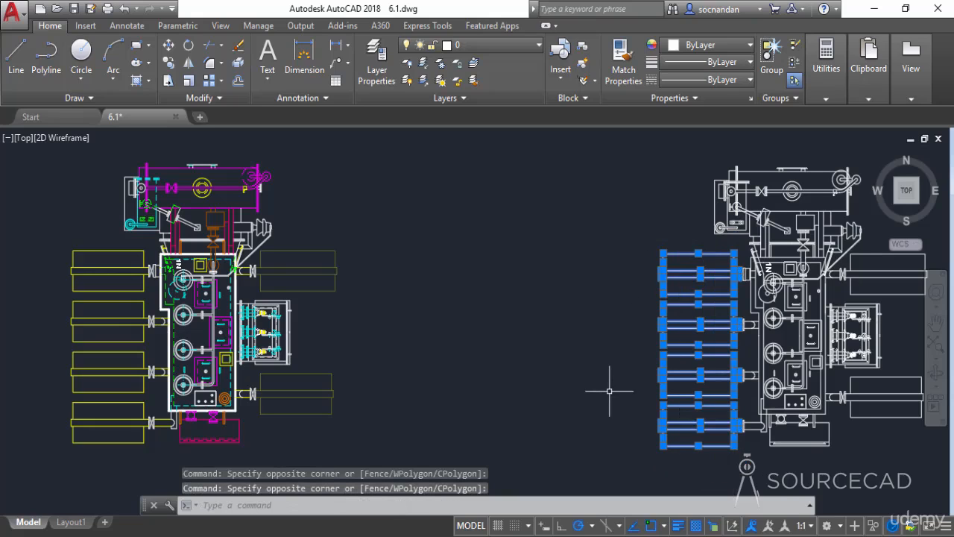
{"action": "scroll", "coordinate": [805, 257], "scroll_direction": "up", "scroll_amount": 4}
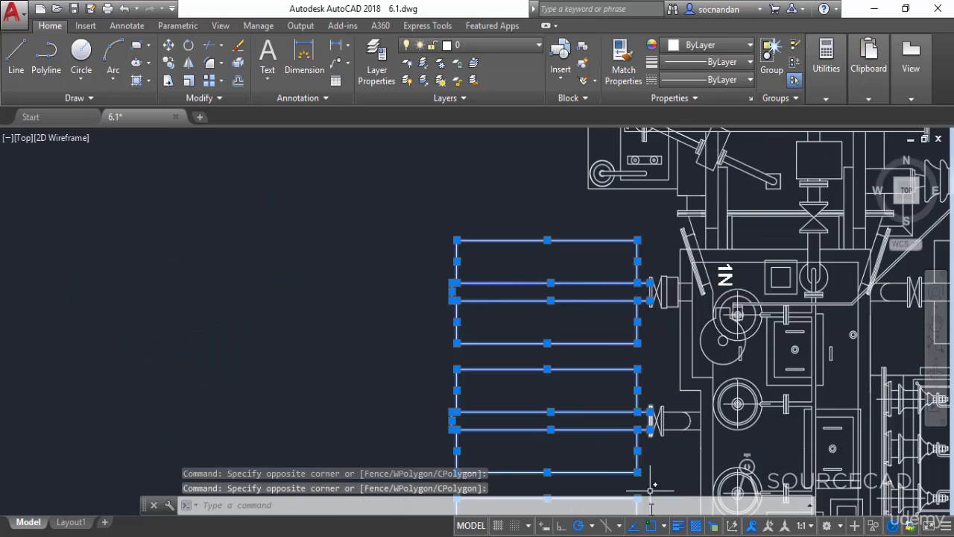
{"action": "scroll", "coordinate": [647, 445], "scroll_direction": "down", "scroll_amount": 4}
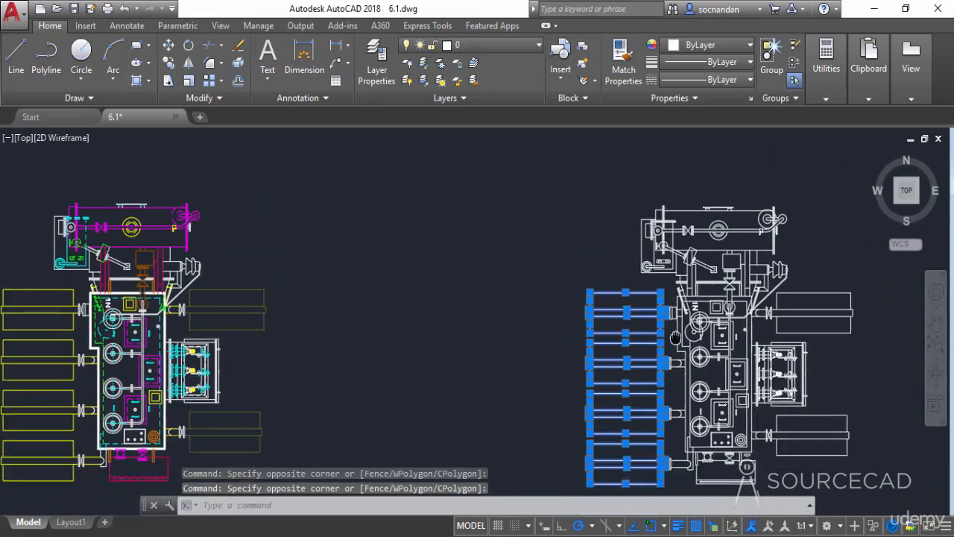
{"action": "middle_click_drag", "start_coordinate": [673, 344], "coordinate": [694, 297]}
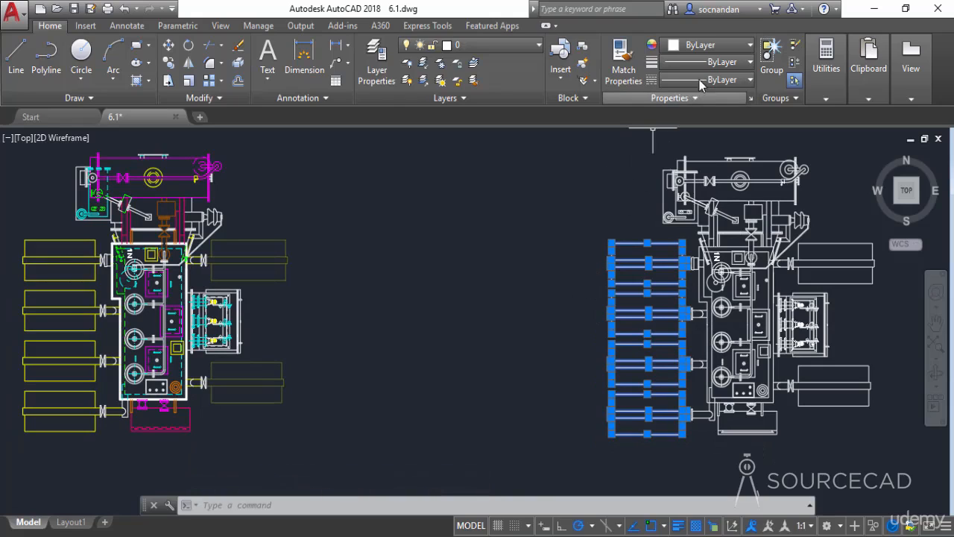
{"action": "left_click", "coordinate": [738, 45]}
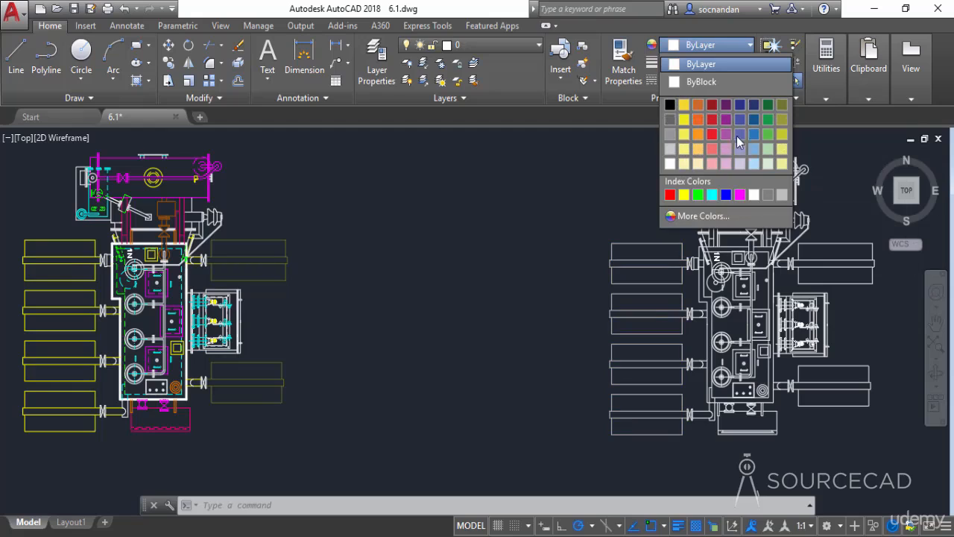
{"action": "left_click", "coordinate": [687, 216]}
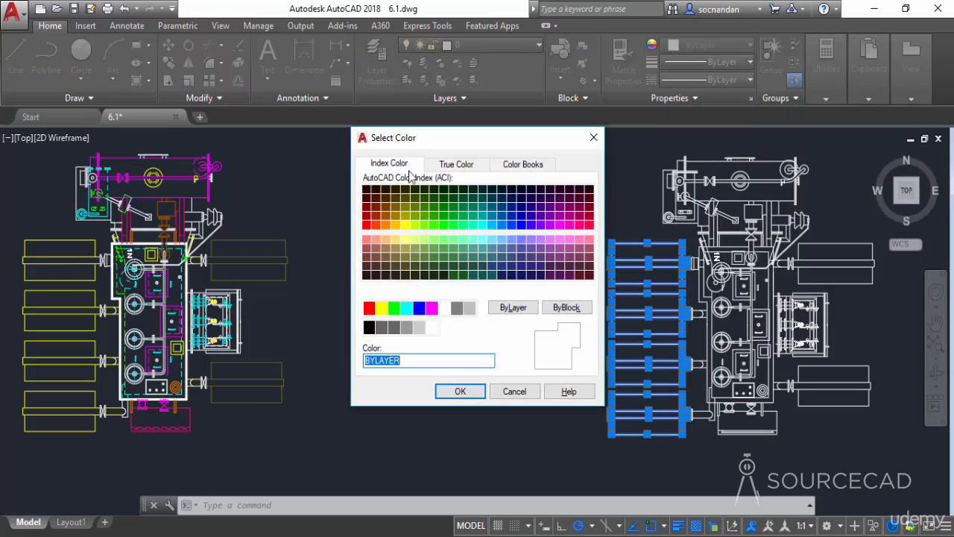
{"action": "left_click", "coordinate": [446, 165]}
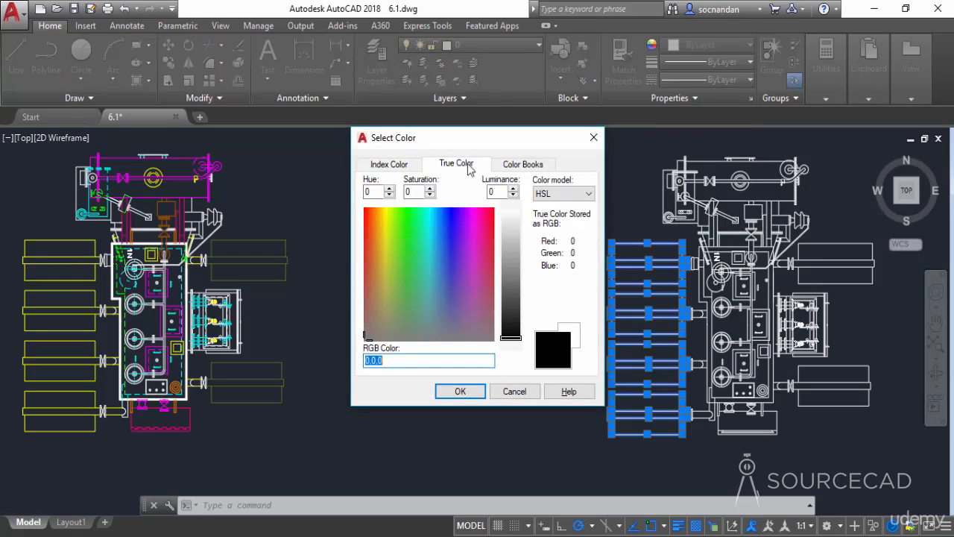
{"action": "left_click", "coordinate": [513, 165]}
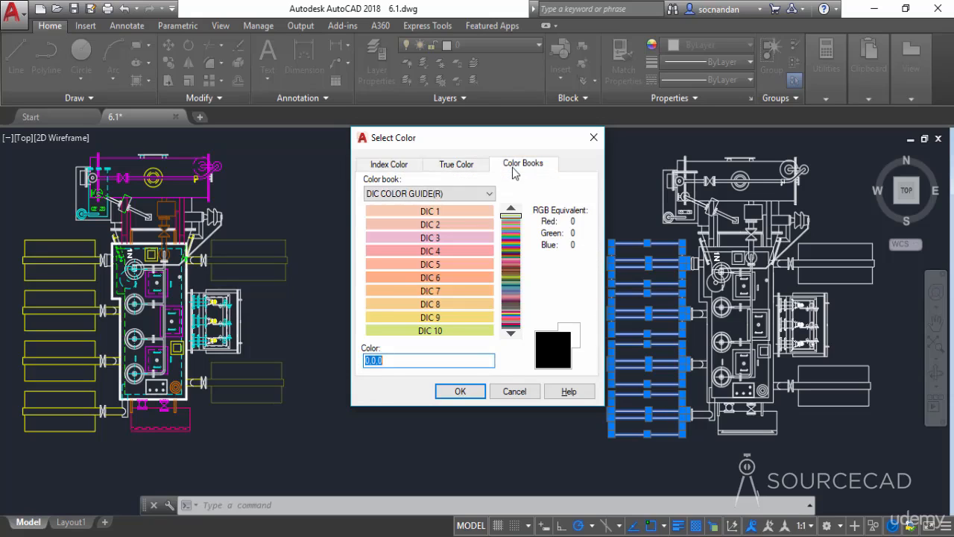
{"action": "left_click", "coordinate": [393, 169]}
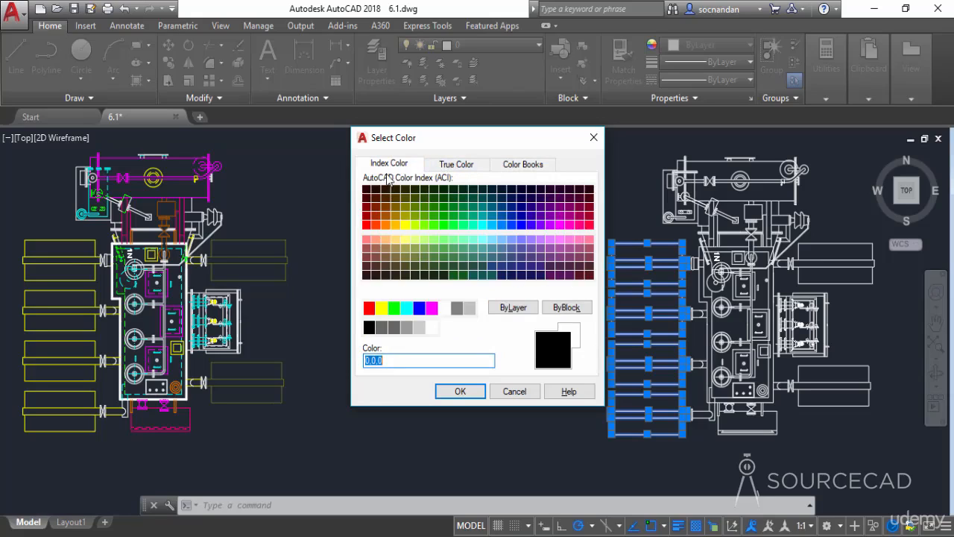
{"action": "left_click", "coordinate": [383, 310]}
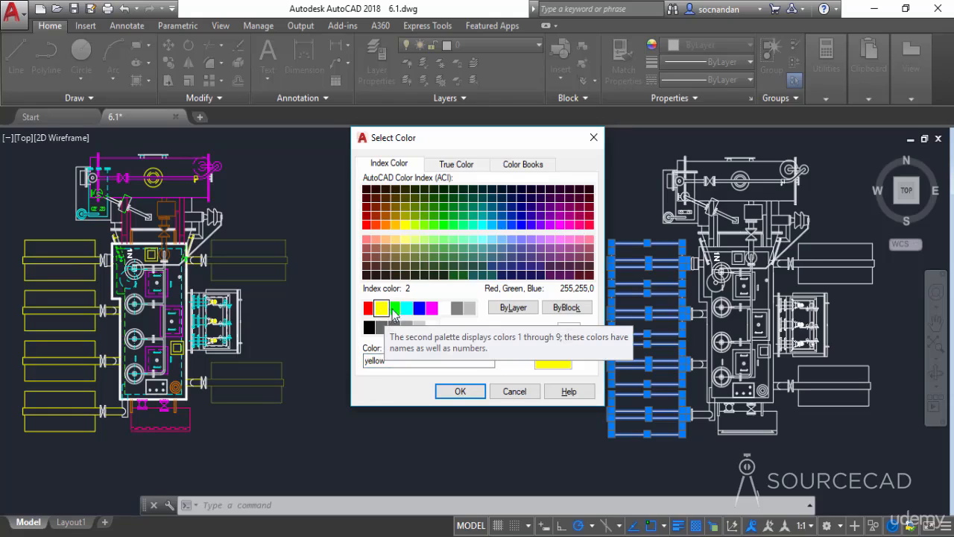
{"action": "left_click", "coordinate": [459, 390]}
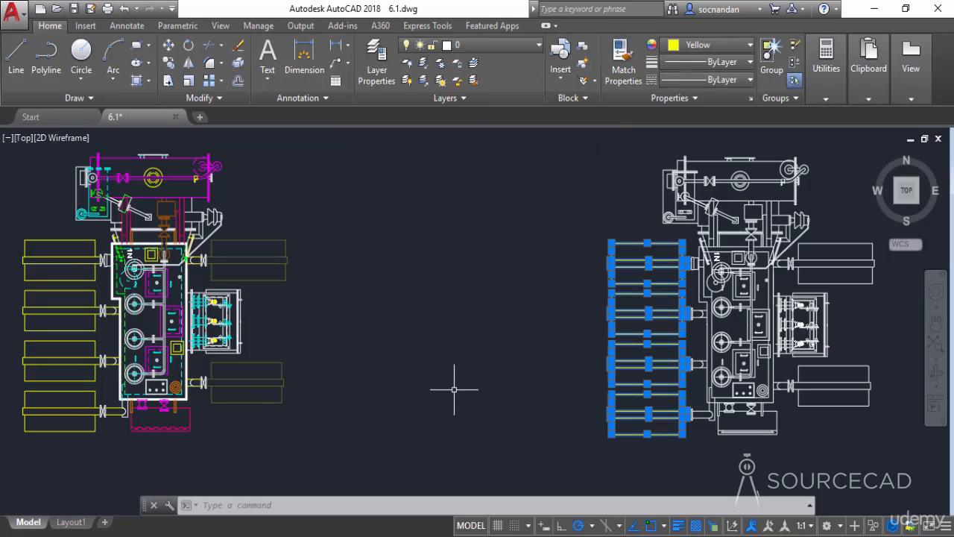
{"action": "key", "text": "Escape"}
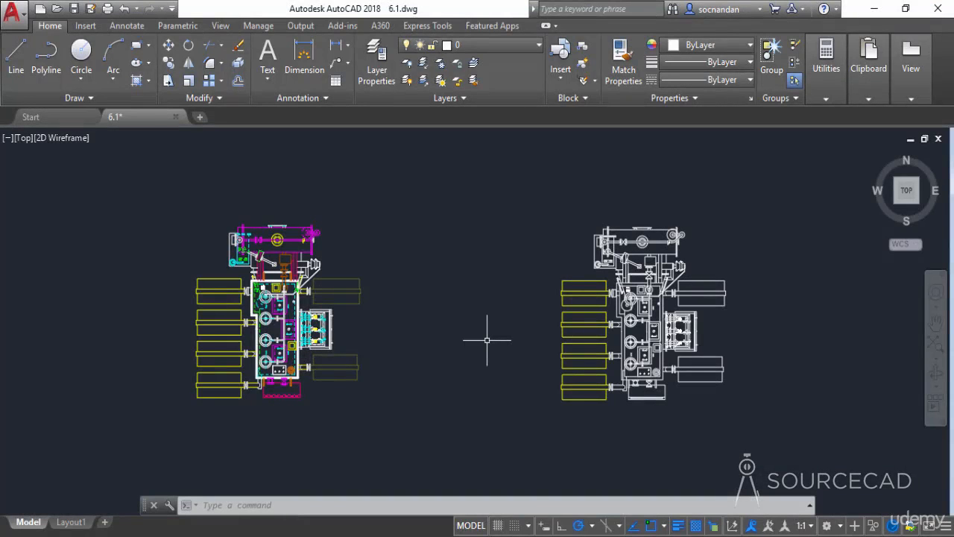
Compare the tank's dashed inner outline in the coloured drawing with the uncoloured copy, and review the available linetypes.
{"action": "scroll", "coordinate": [293, 305], "scroll_direction": "up", "scroll_amount": 4}
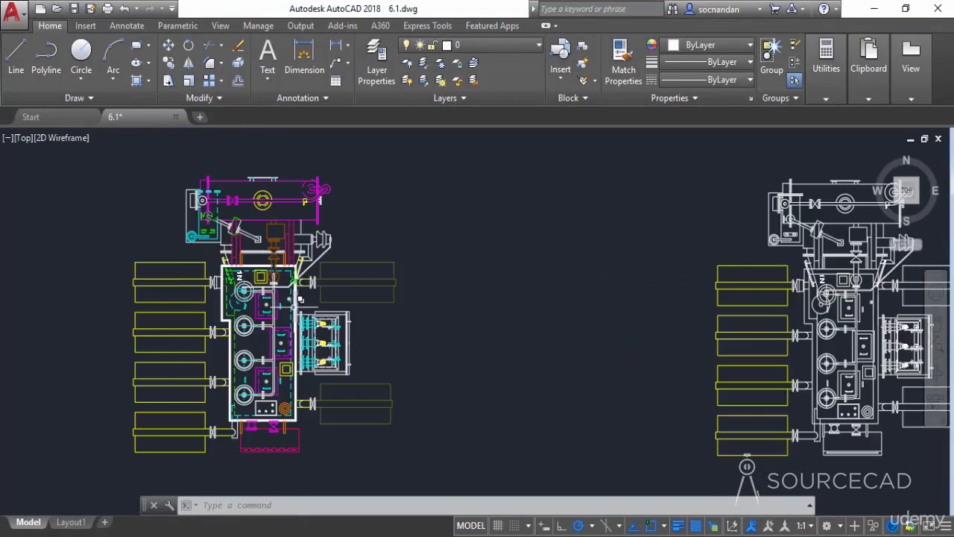
{"action": "middle_click_drag", "start_coordinate": [292, 305], "coordinate": [384, 262]}
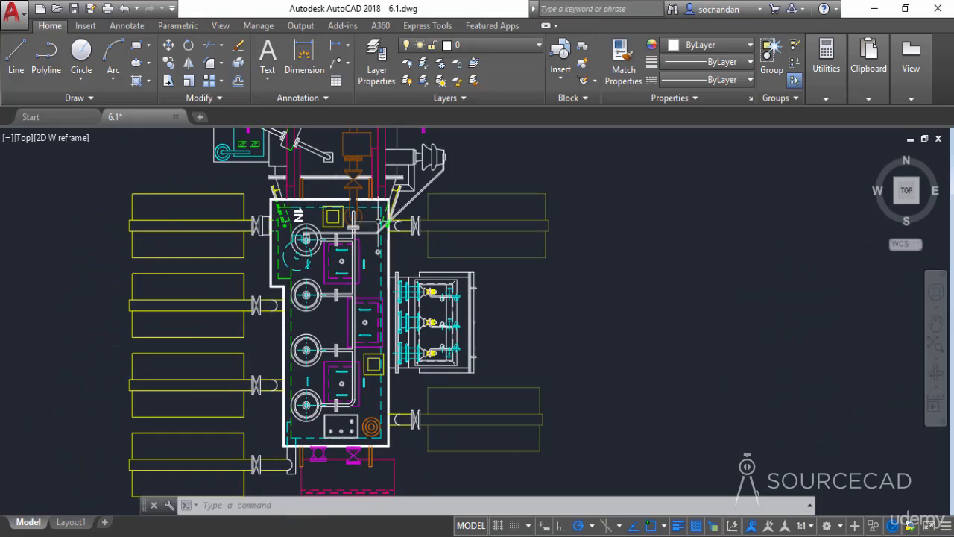
{"action": "scroll", "coordinate": [379, 262], "scroll_direction": "up", "scroll_amount": 2}
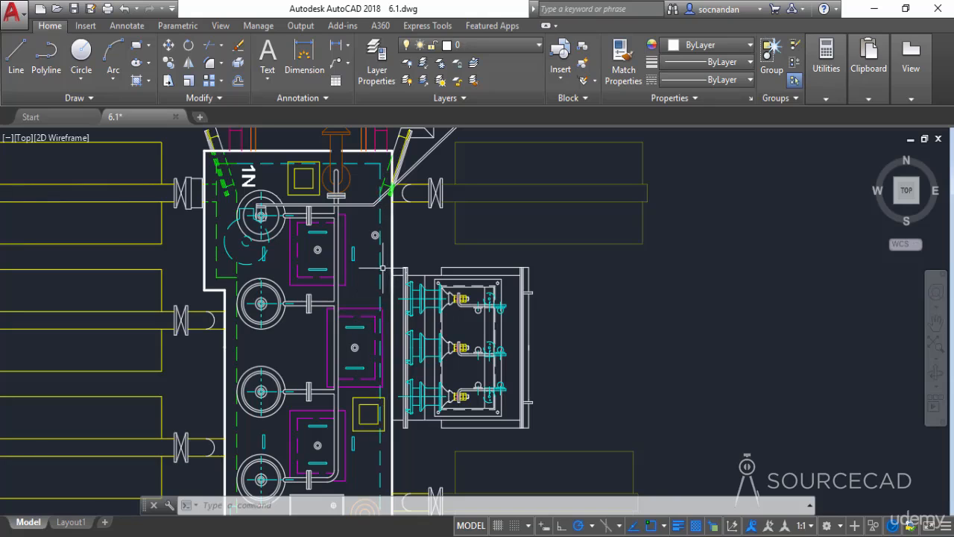
{"action": "scroll", "coordinate": [379, 272], "scroll_direction": "down", "scroll_amount": 2}
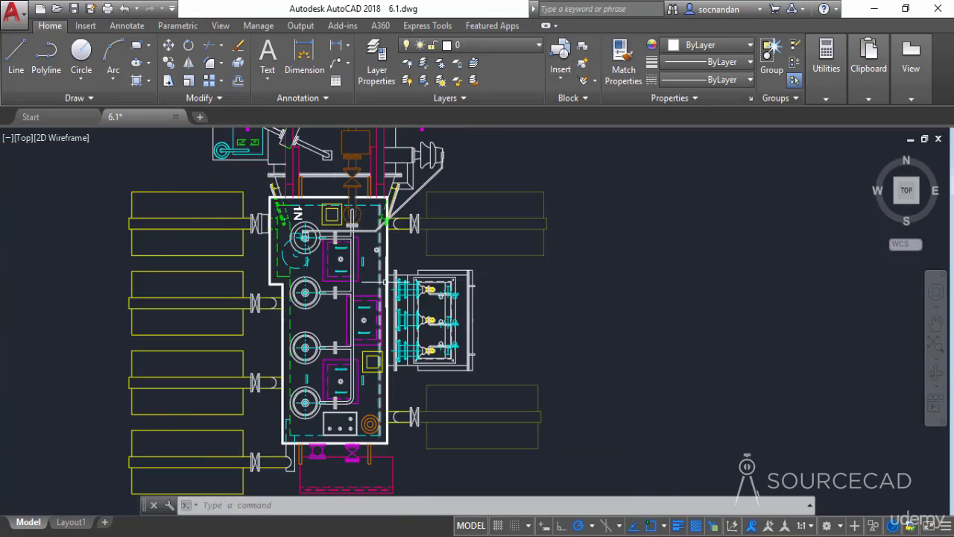
{"action": "mouse_move", "coordinate": [775, 320]}
{"action": "middle_mouse_down"}
{"action": "mouse_move", "coordinate": [574, 332]}
{"action": "mouse_move", "coordinate": [396, 308]}
{"action": "middle_mouse_up"}
{"action": "scroll", "coordinate": [832, 317], "scroll_direction": "down", "scroll_amount": 2}
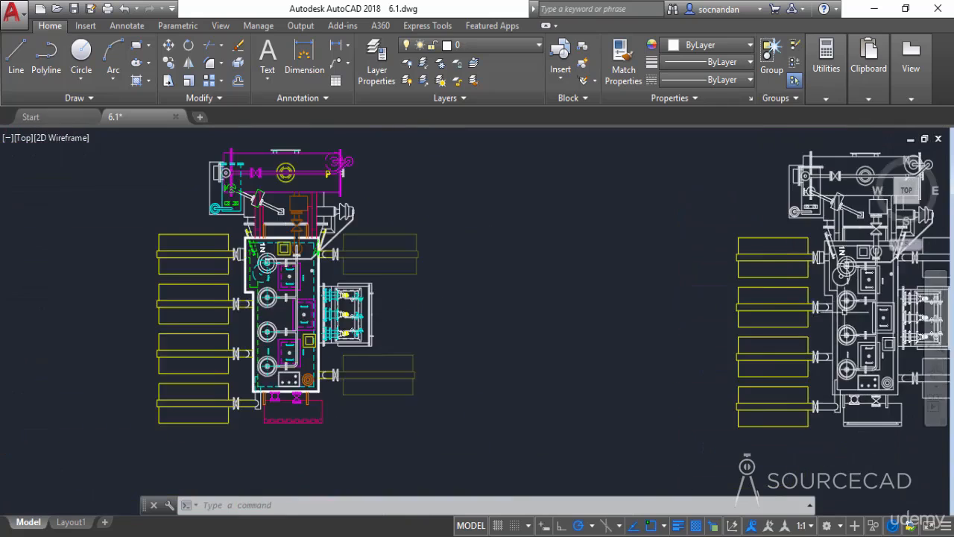
{"action": "middle_click_drag", "start_coordinate": [840, 309], "coordinate": [641, 299]}
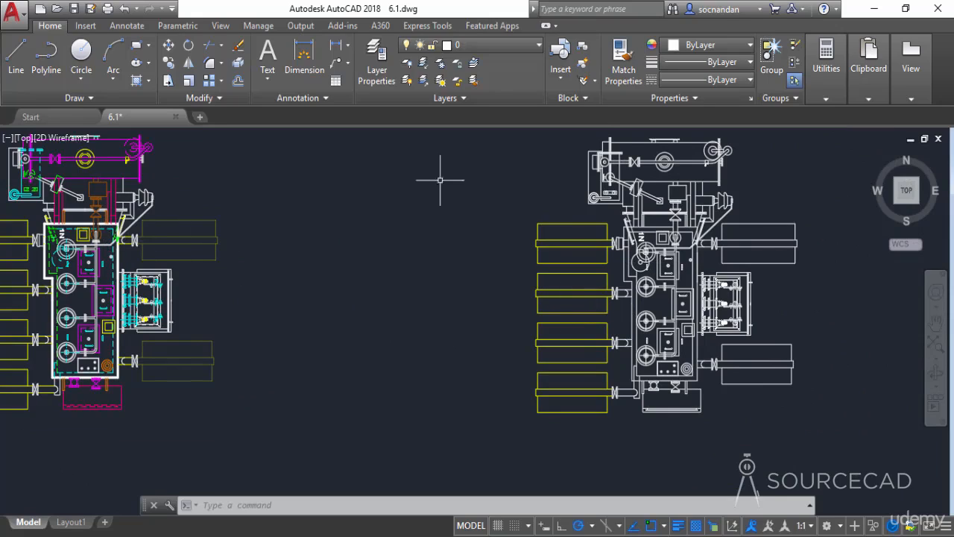
{"action": "left_click", "coordinate": [736, 79]}
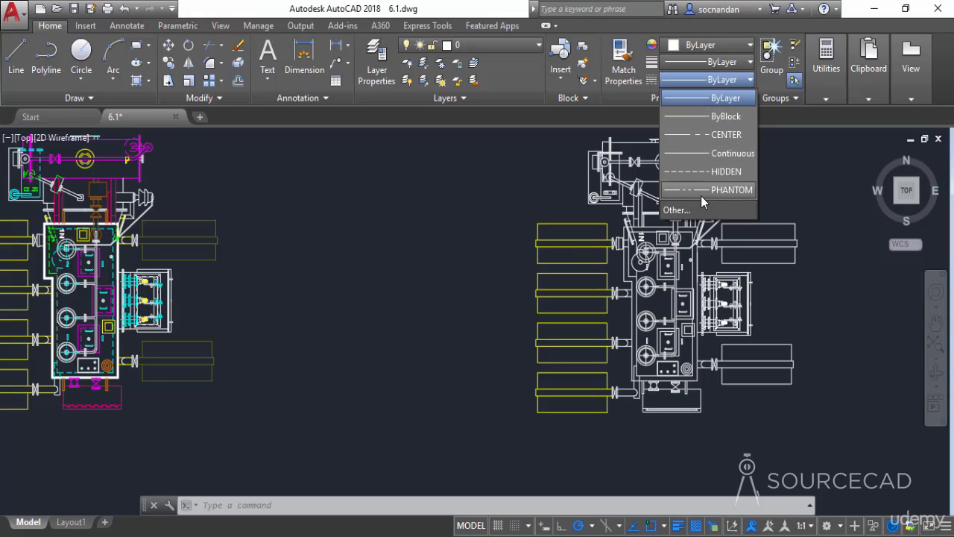
{"action": "left_click", "coordinate": [715, 81]}
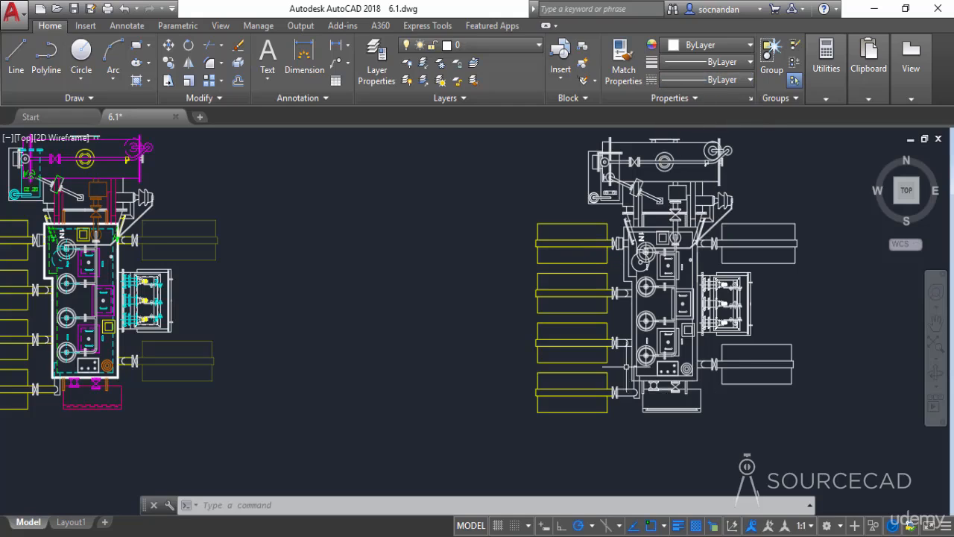
Load the ISO dash linetype ACAD_ISO02W100 from acadiso.lin and check that it is offered among the available linetypes.
{"action": "left_click", "coordinate": [728, 84]}
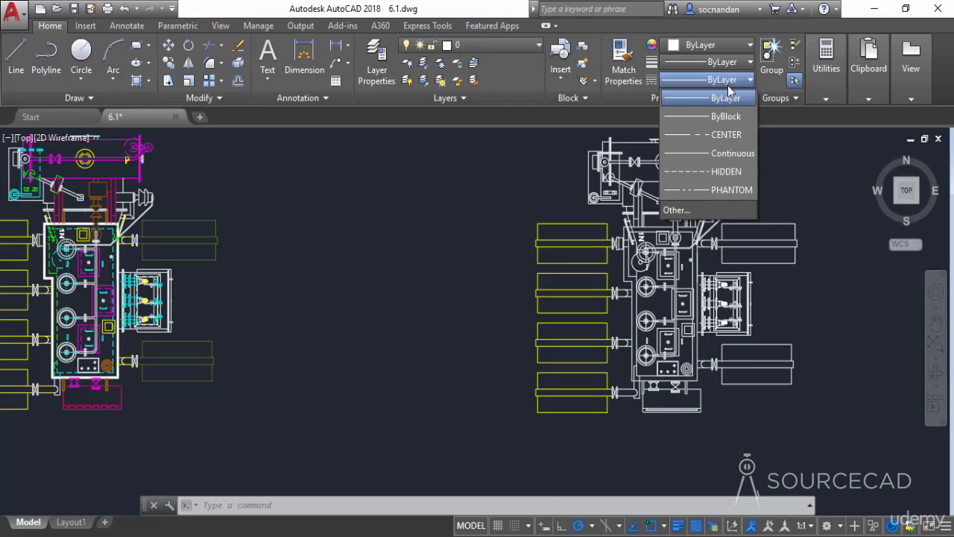
{"action": "left_click", "coordinate": [704, 209]}
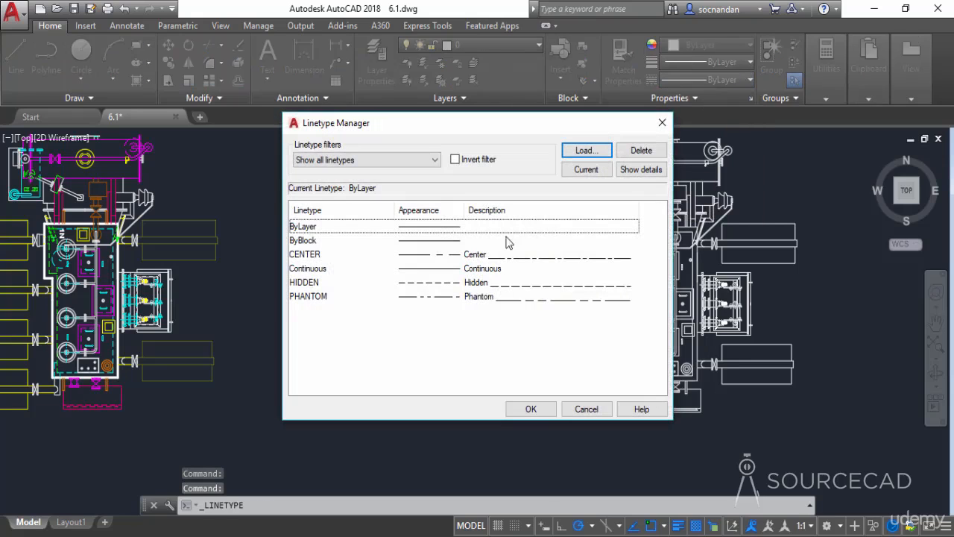
{"action": "left_click", "coordinate": [597, 153]}
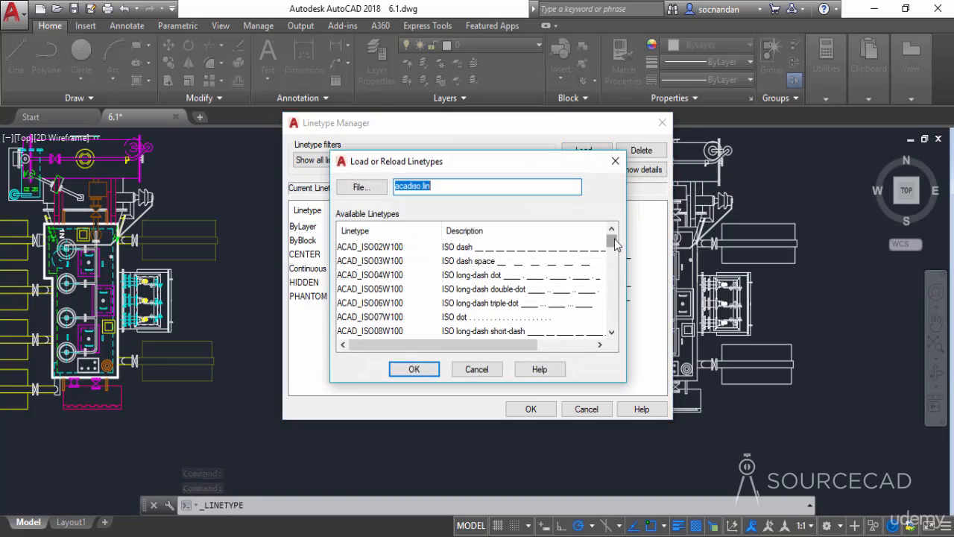
{"action": "mouse_move", "coordinate": [616, 244]}
{"action": "left_mouse_down"}
{"action": "mouse_move", "coordinate": [616, 295]}
{"action": "mouse_move", "coordinate": [614, 239]}
{"action": "left_mouse_up"}
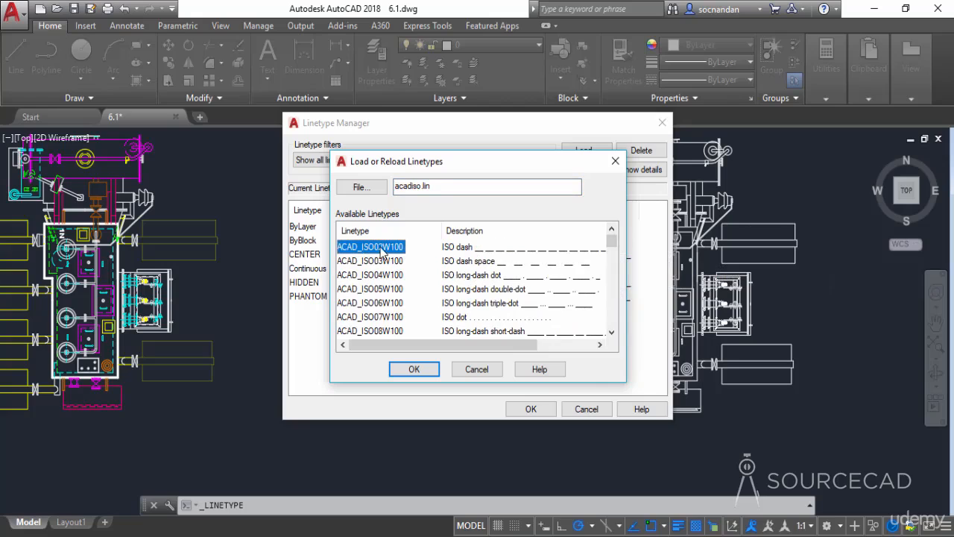
{"action": "left_click", "coordinate": [410, 372]}
{"action": "left_click", "coordinate": [344, 255]}
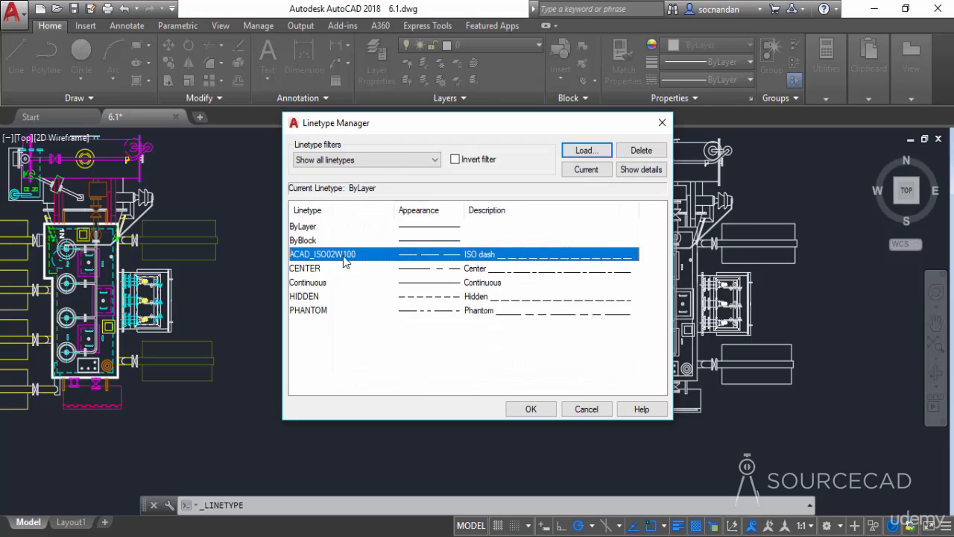
{"action": "left_click", "coordinate": [492, 254]}
{"action": "left_click", "coordinate": [531, 407]}
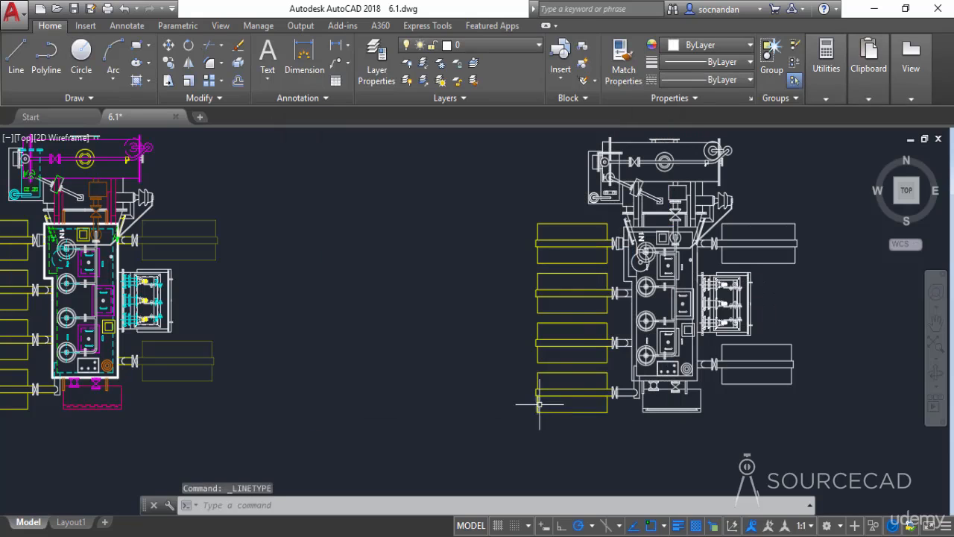
{"action": "left_click", "coordinate": [744, 80]}
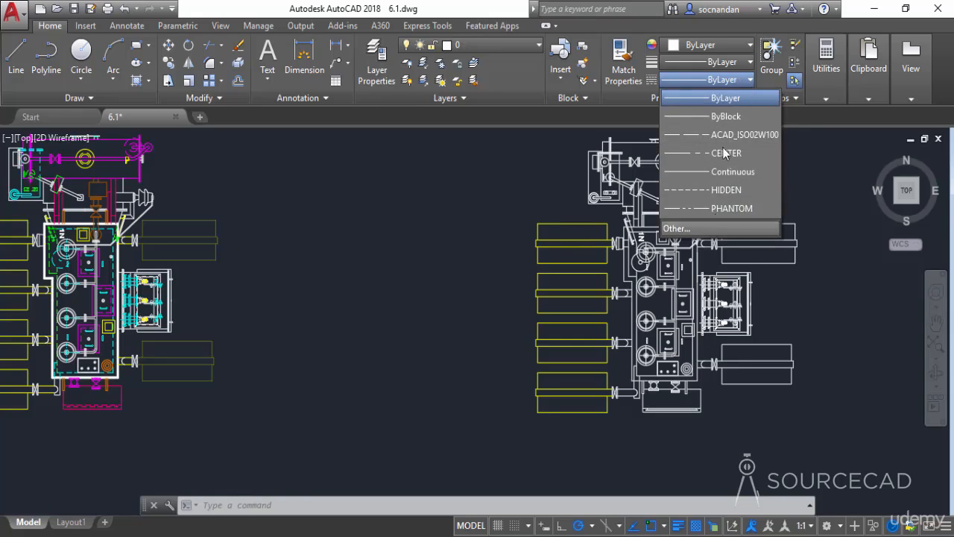
{"action": "left_click", "coordinate": [723, 76]}
Set the linetype of all lines forming the tank's inner outline in the uncoloured drawing to ACAD_ISO02W100 and clear the selection.
{"action": "scroll", "coordinate": [630, 256], "scroll_direction": "up", "scroll_amount": 6}
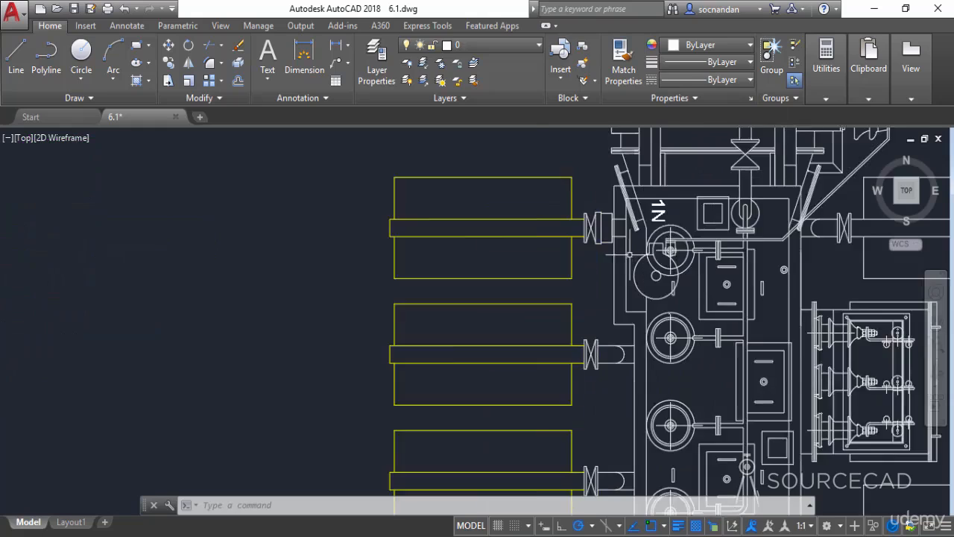
{"action": "left_click", "coordinate": [623, 262]}
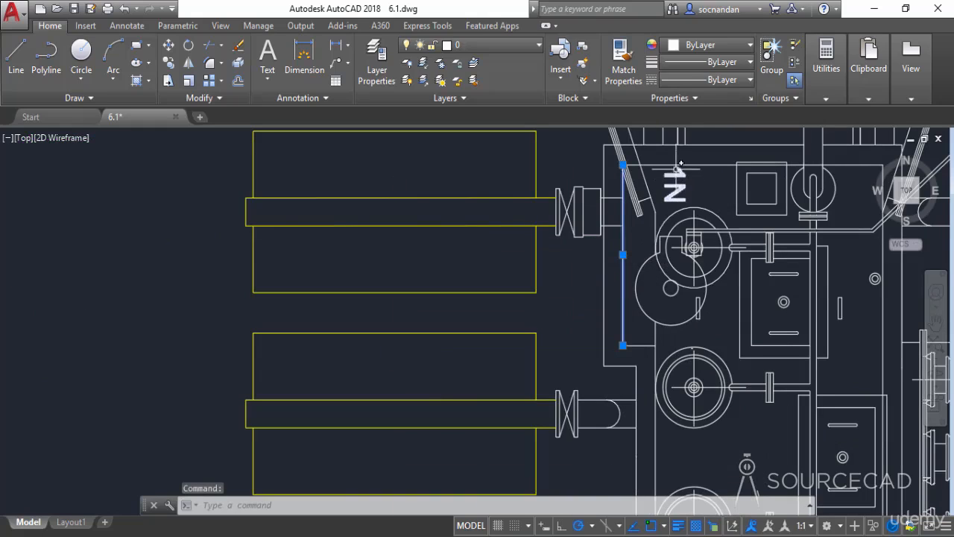
{"action": "left_click", "coordinate": [675, 164]}
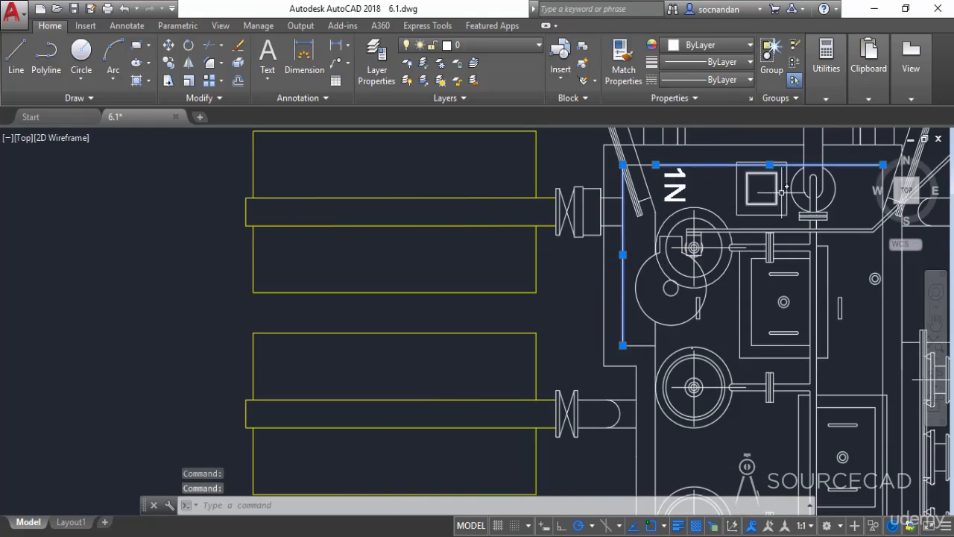
{"action": "left_click", "coordinate": [644, 165]}
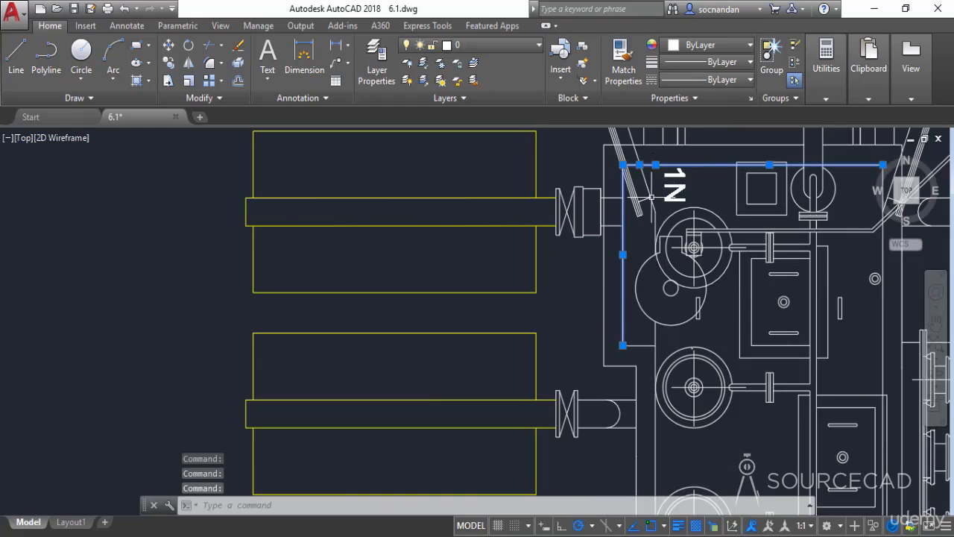
{"action": "left_click", "coordinate": [630, 348]}
{"action": "middle_click_drag", "start_coordinate": [749, 431], "coordinate": [492, 397]}
{"action": "left_click", "coordinate": [625, 260]}
{"action": "scroll", "coordinate": [615, 312], "scroll_direction": "down", "scroll_amount": 4}
{"action": "middle_click_drag", "start_coordinate": [604, 417], "coordinate": [622, 263]}
{"action": "scroll", "coordinate": [598, 302], "scroll_direction": "up", "scroll_amount": 2}
{"action": "left_click", "coordinate": [561, 325]}
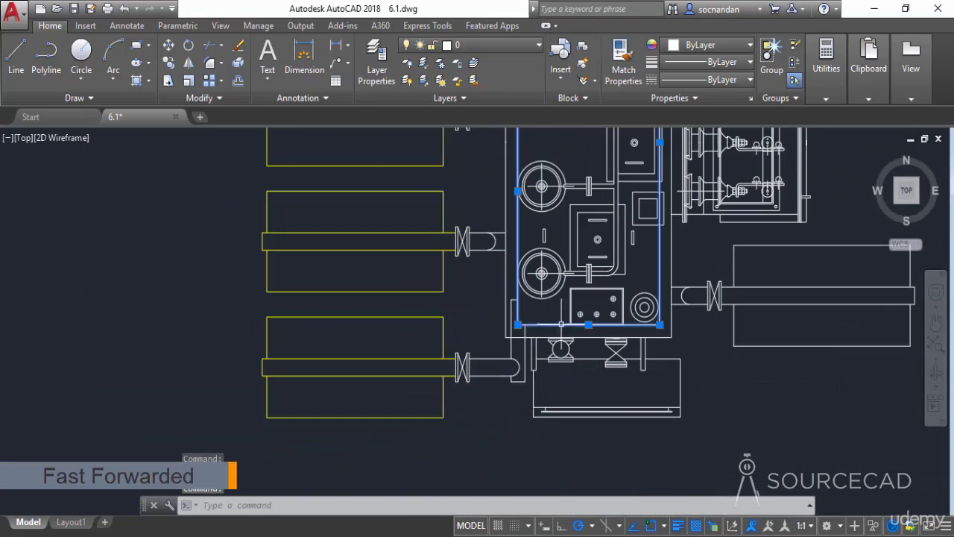
{"action": "scroll", "coordinate": [598, 302], "scroll_direction": "down", "scroll_amount": 2}
{"action": "middle_click_drag", "start_coordinate": [586, 209], "coordinate": [545, 335]}
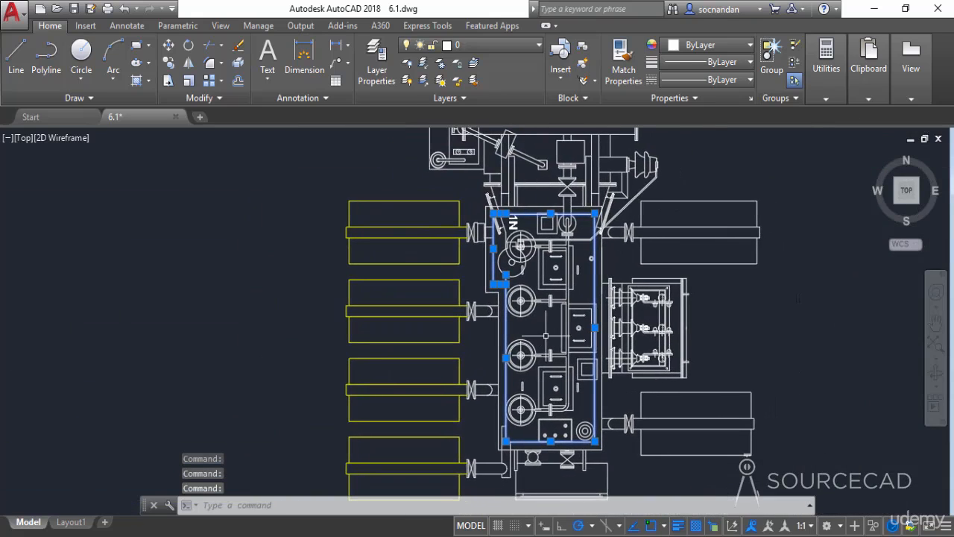
{"action": "left_click", "coordinate": [722, 80]}
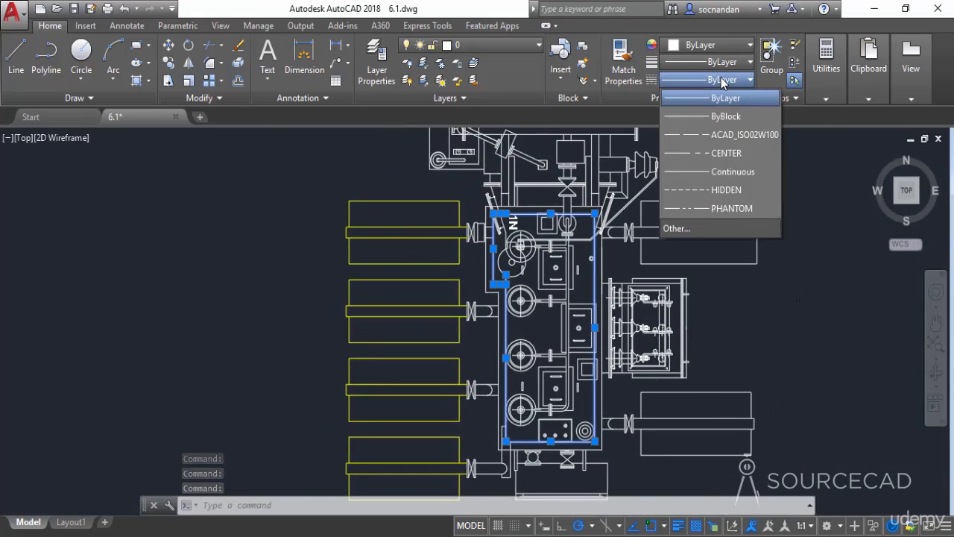
{"action": "left_click", "coordinate": [741, 136]}
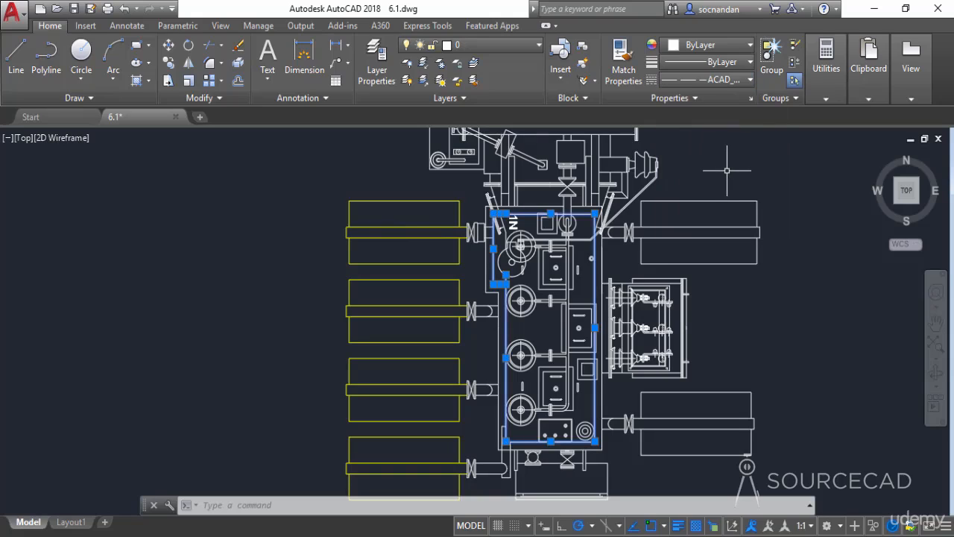
{"action": "key", "text": "Escape"}
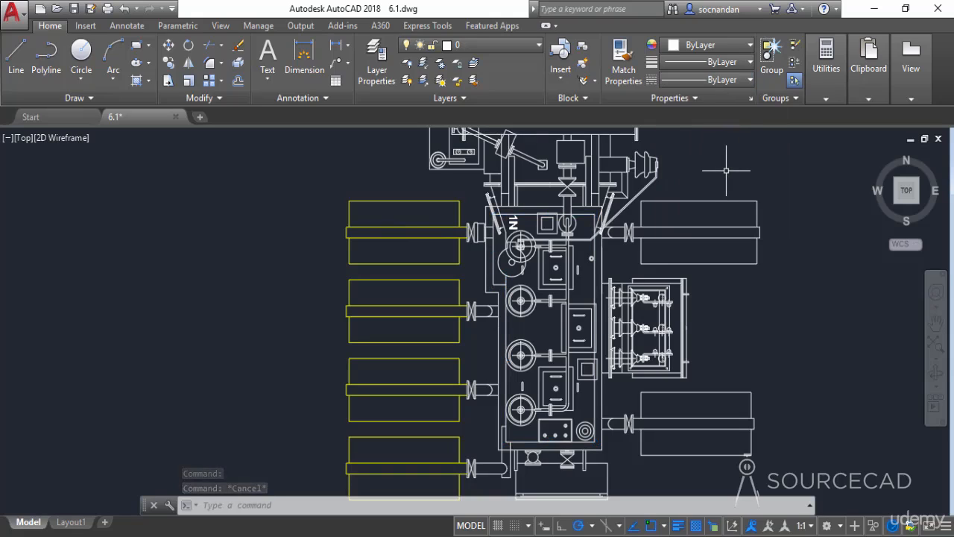
Compare how the linetype of the tank's inner outline displays in the uncoloured drawing and in the coloured reference.
{"action": "scroll", "coordinate": [585, 208], "scroll_direction": "up", "scroll_amount": 6}
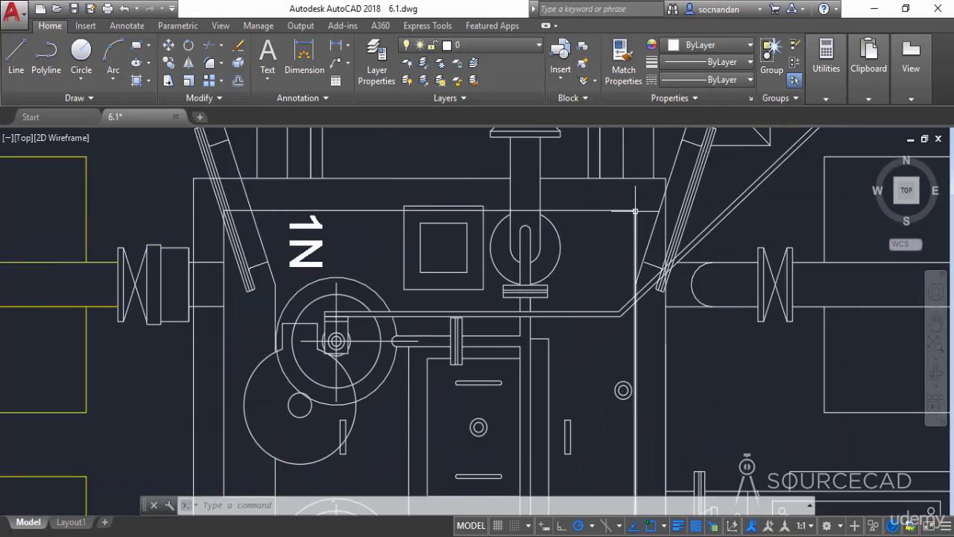
{"action": "scroll", "coordinate": [634, 277], "scroll_direction": "down", "scroll_amount": 5}
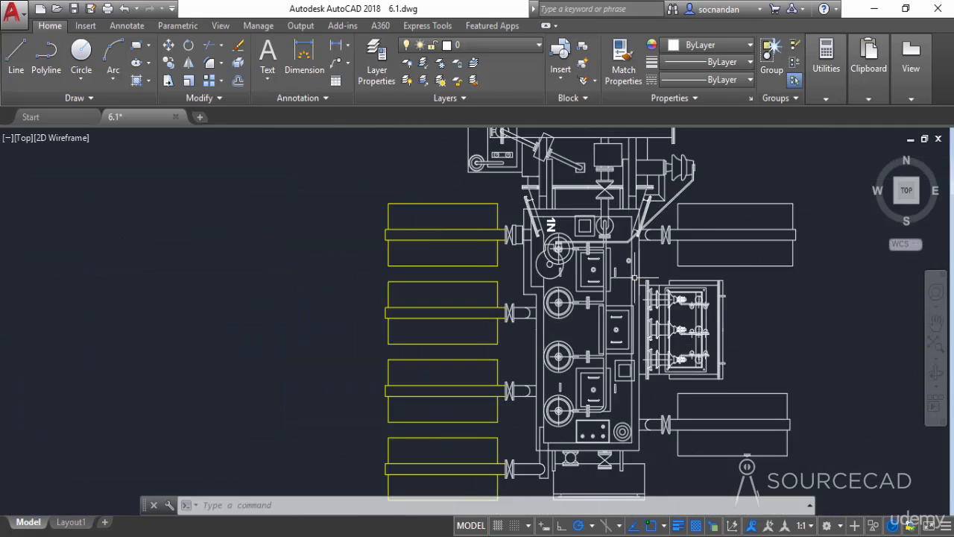
{"action": "scroll", "coordinate": [634, 277], "scroll_direction": "down", "scroll_amount": 3}
{"action": "scroll", "coordinate": [249, 253], "scroll_direction": "up", "scroll_amount": 5}
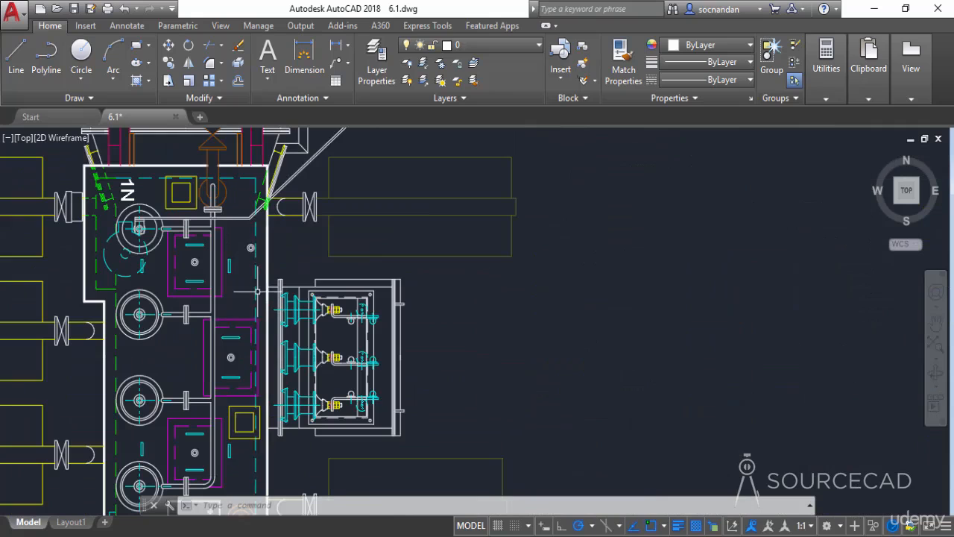
{"action": "scroll", "coordinate": [625, 274], "scroll_direction": "down", "scroll_amount": 4}
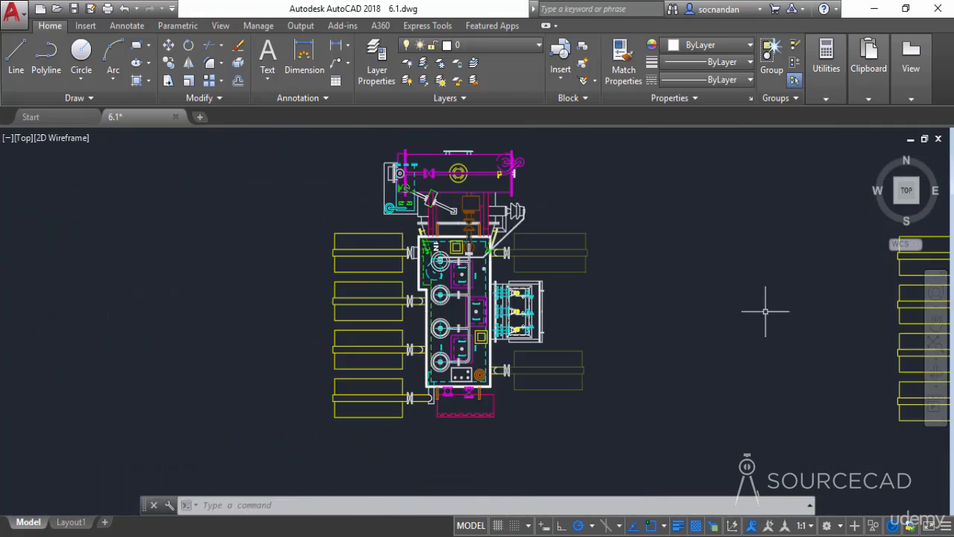
{"action": "middle_click_drag", "start_coordinate": [763, 313], "coordinate": [388, 298]}
{"action": "scroll", "coordinate": [612, 239], "scroll_direction": "up", "scroll_amount": 3}
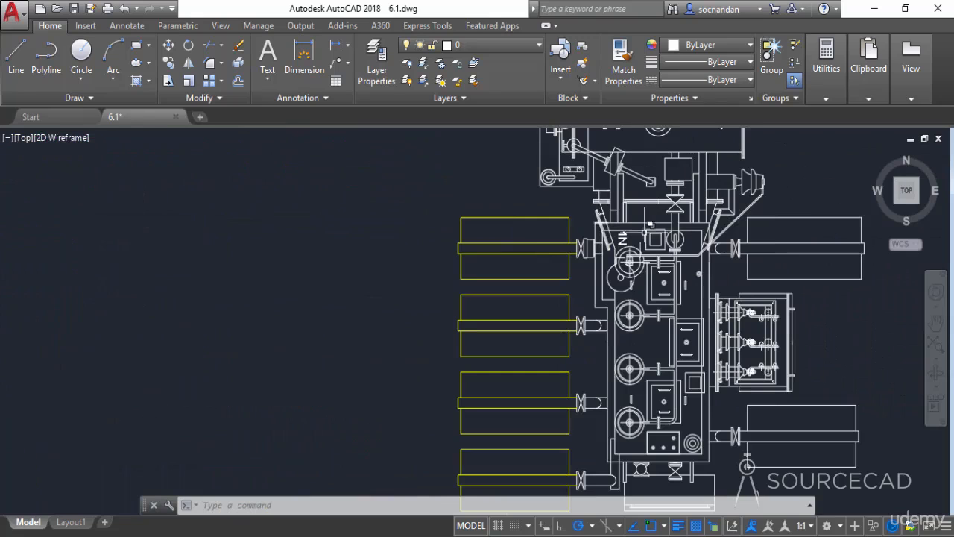
{"action": "mouse_move", "coordinate": [695, 348]}
{"action": "middle_mouse_down"}
{"action": "mouse_move", "coordinate": [667, 333]}
{"action": "mouse_move", "coordinate": [601, 326]}
{"action": "middle_mouse_up"}
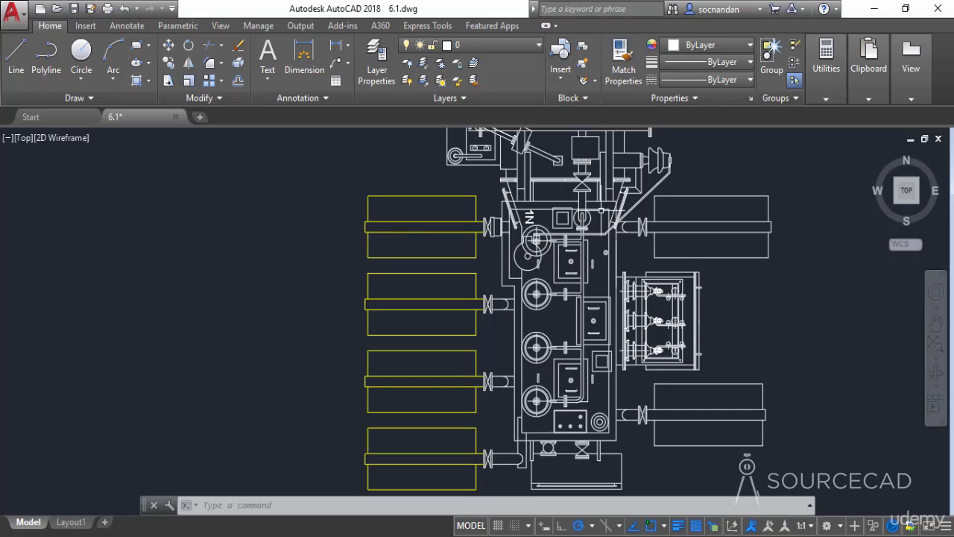
Reselect the seven lines of the tank's inner outline in the uncoloured drawing and open their full properties clear of the outline.
{"action": "left_click", "coordinate": [566, 209]}
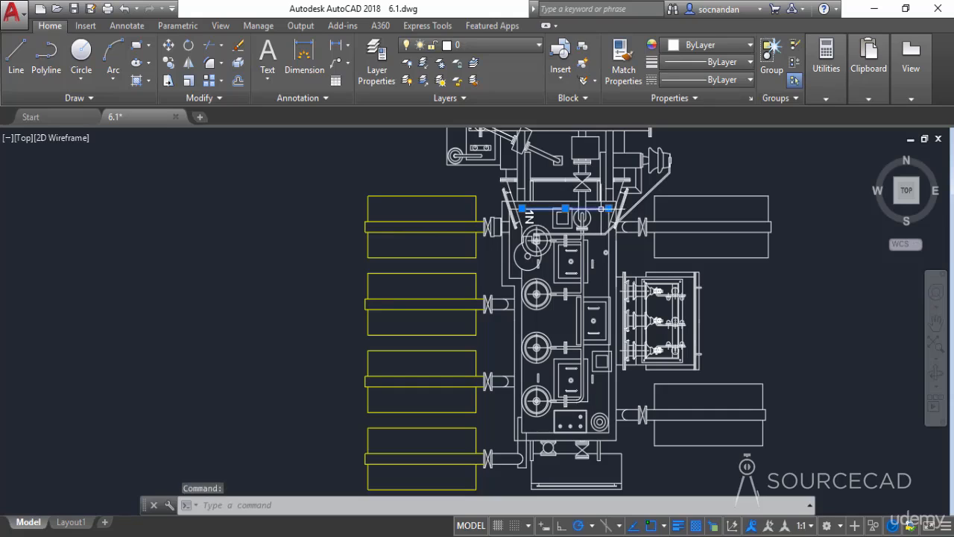
{"action": "left_click", "coordinate": [512, 240]}
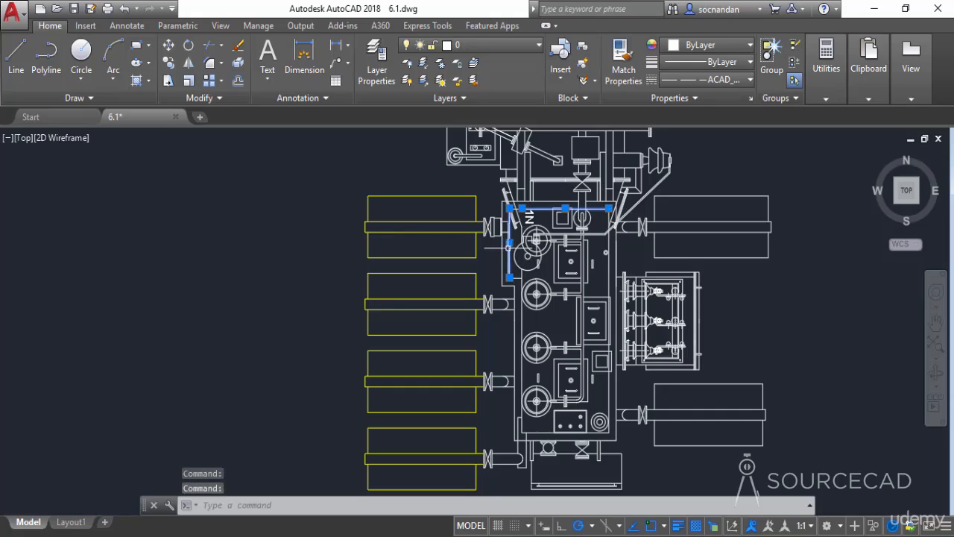
{"action": "scroll", "coordinate": [514, 210], "scroll_direction": "up", "scroll_amount": 5}
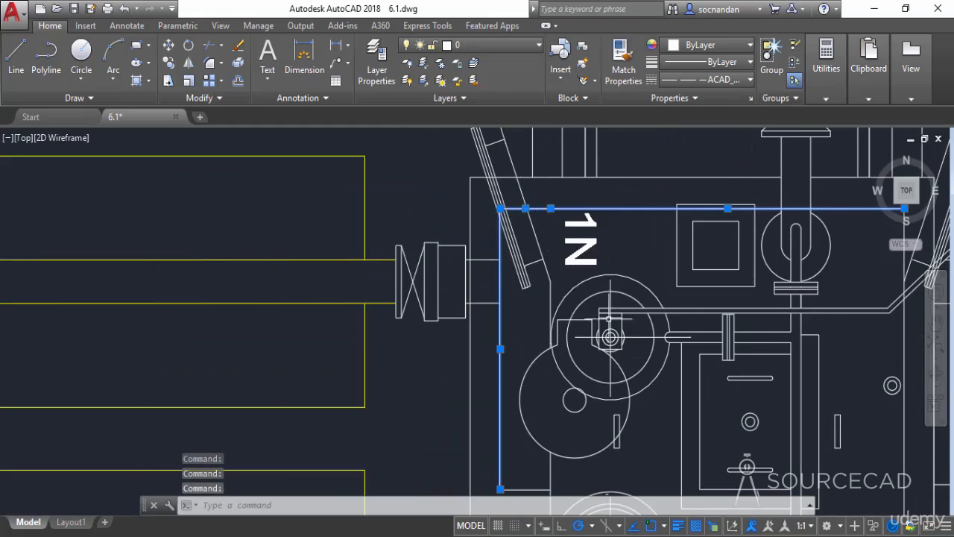
{"action": "scroll", "coordinate": [584, 284], "scroll_direction": "down", "scroll_amount": 6}
{"action": "left_click", "coordinate": [579, 289]}
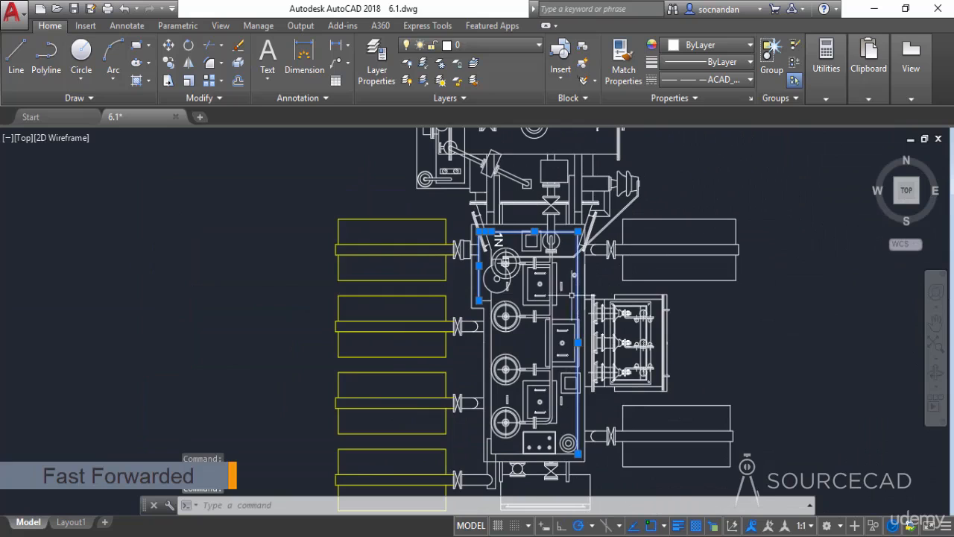
{"action": "scroll", "coordinate": [485, 306], "scroll_direction": "up", "scroll_amount": 4}
{"action": "left_click", "coordinate": [495, 292]}
{"action": "left_click", "coordinate": [505, 278]}
{"action": "scroll", "coordinate": [567, 303], "scroll_direction": "down", "scroll_amount": 4}
{"action": "middle_click_drag", "start_coordinate": [570, 453], "coordinate": [555, 365]}
{"action": "scroll", "coordinate": [555, 368], "scroll_direction": "up", "scroll_amount": 2}
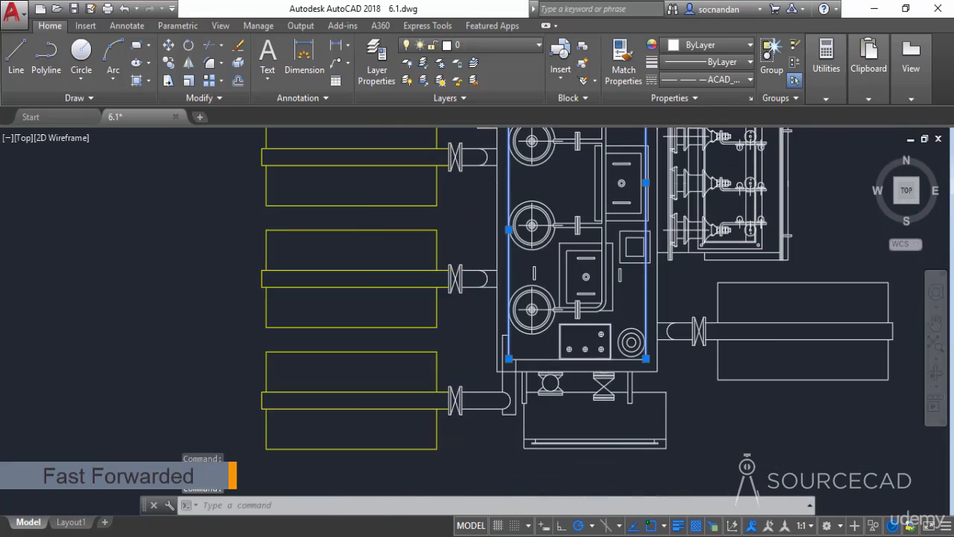
{"action": "left_click", "coordinate": [541, 358]}
{"action": "scroll", "coordinate": [556, 248], "scroll_direction": "down", "scroll_amount": 2}
{"action": "mouse_move", "coordinate": [556, 224]}
{"action": "middle_mouse_down"}
{"action": "mouse_move", "coordinate": [548, 286]}
{"action": "mouse_move", "coordinate": [465, 339]}
{"action": "middle_mouse_up"}
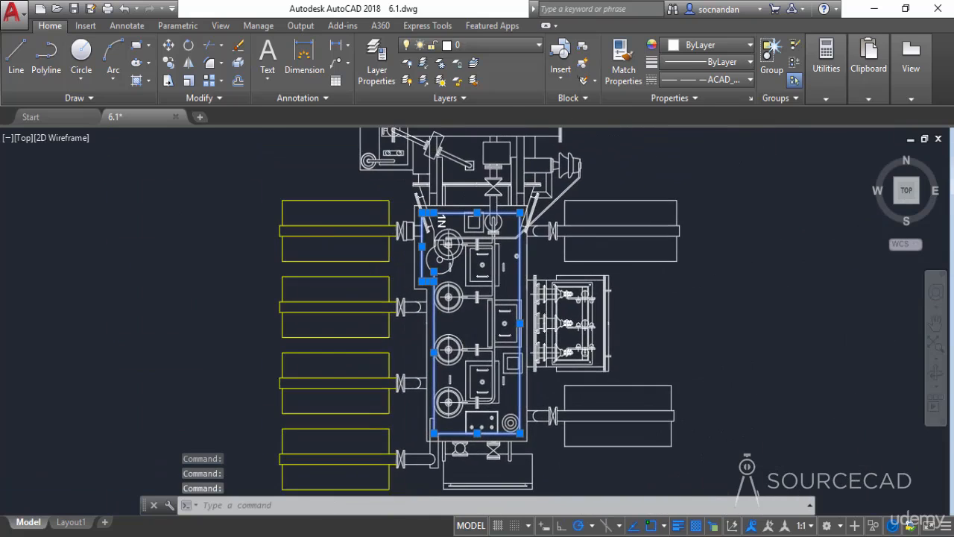
{"action": "right_click", "coordinate": [694, 188]}
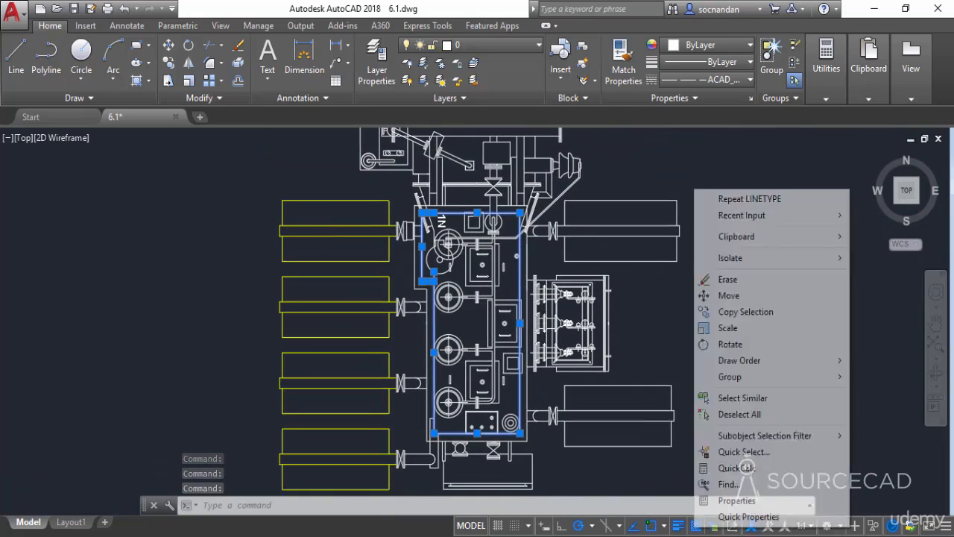
{"action": "left_click", "coordinate": [736, 500]}
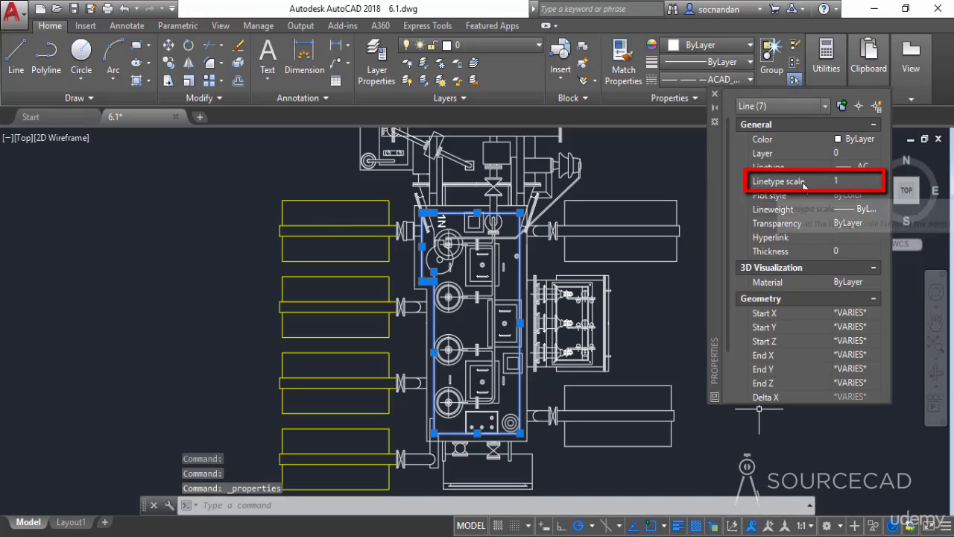
{"action": "left_click_drag", "start_coordinate": [718, 186], "coordinate": [645, 205]}
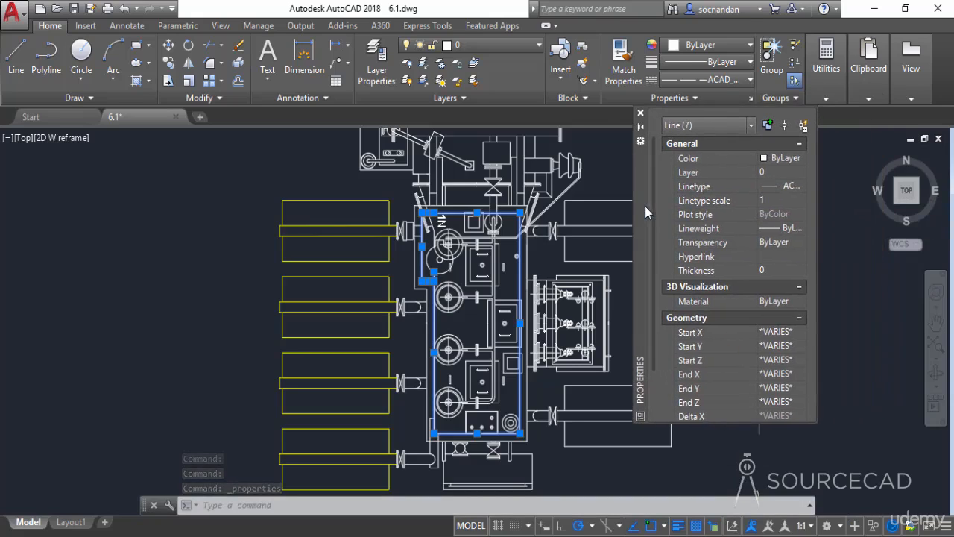
Try linetype scales of 0.008, 0.02 and 0.05 on the selected inner outline lines.
{"action": "left_click", "coordinate": [771, 201]}
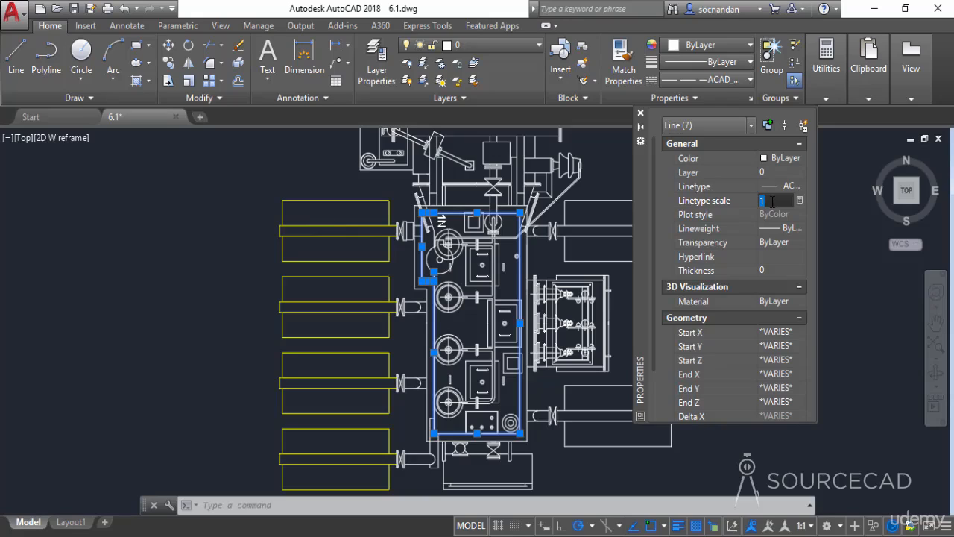
{"action": "key", "text": "Return"}
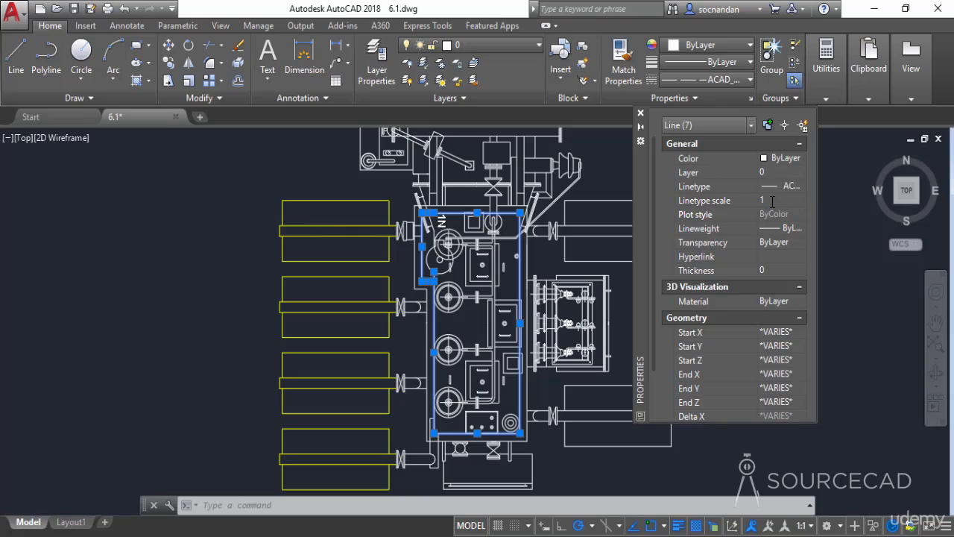
{"action": "left_click", "coordinate": [772, 201]}
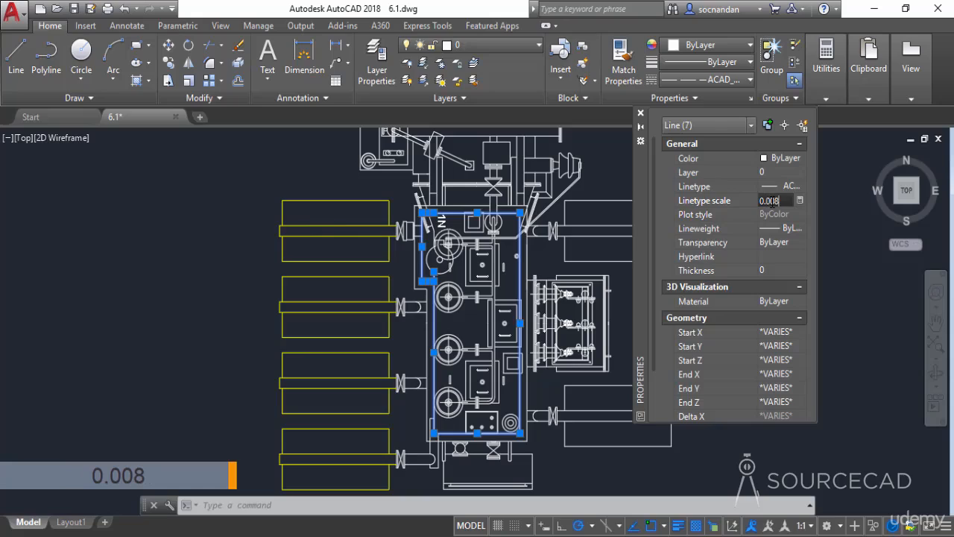
{"action": "key", "text": "Return"}
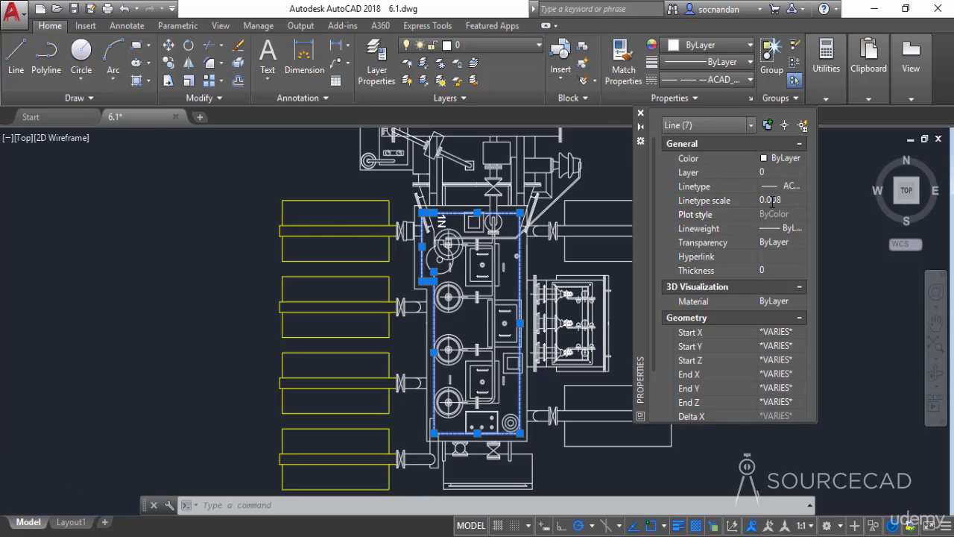
{"action": "left_click", "coordinate": [771, 200]}
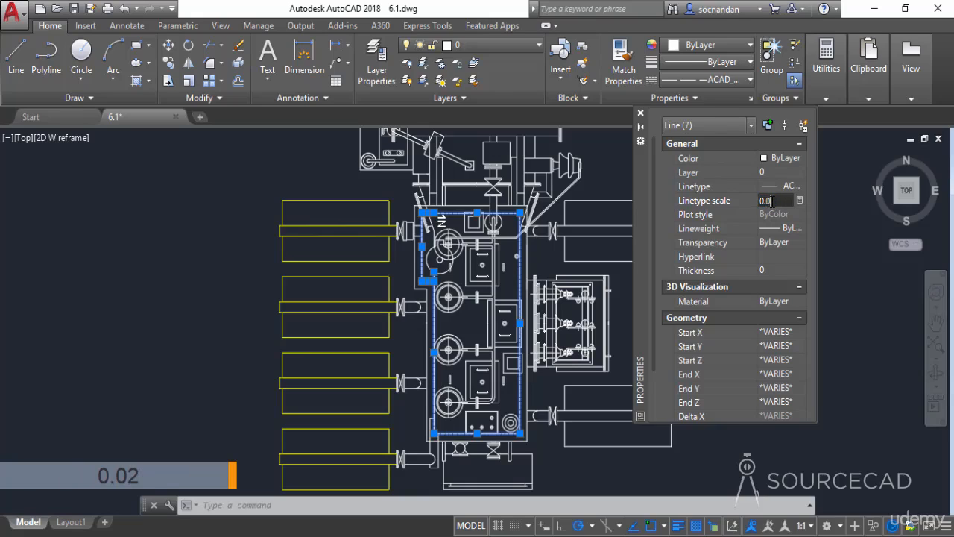
{"action": "key", "text": "Return"}
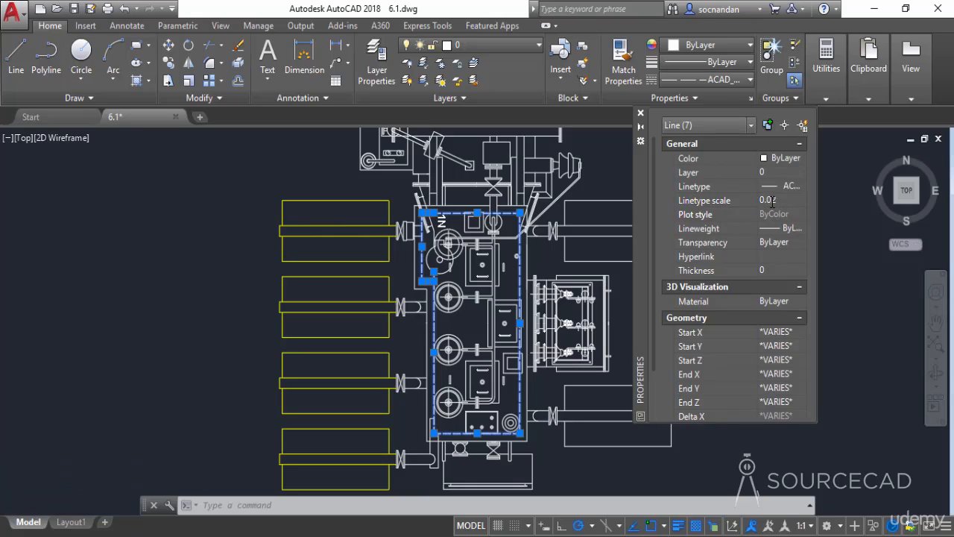
{"action": "left_click", "coordinate": [772, 200]}
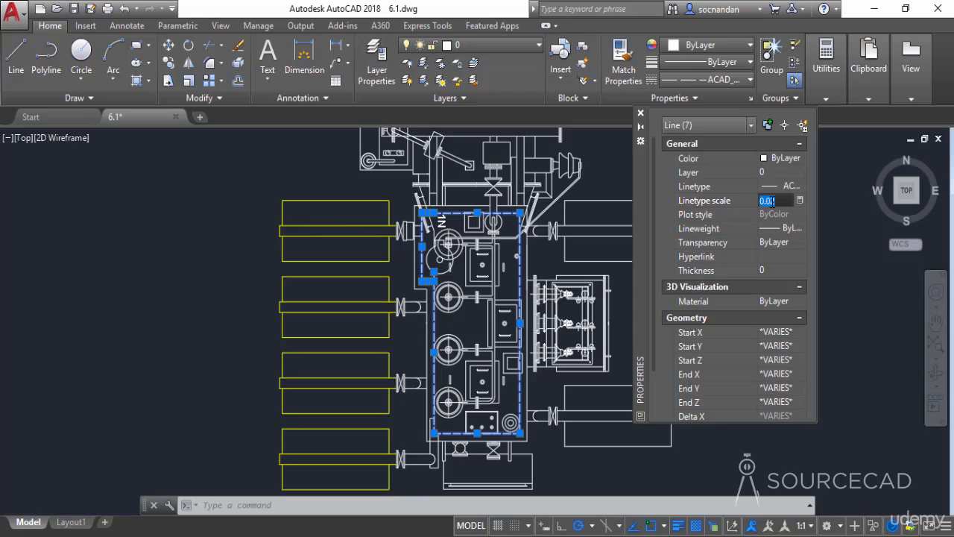
{"action": "type", "text": "0.0"}
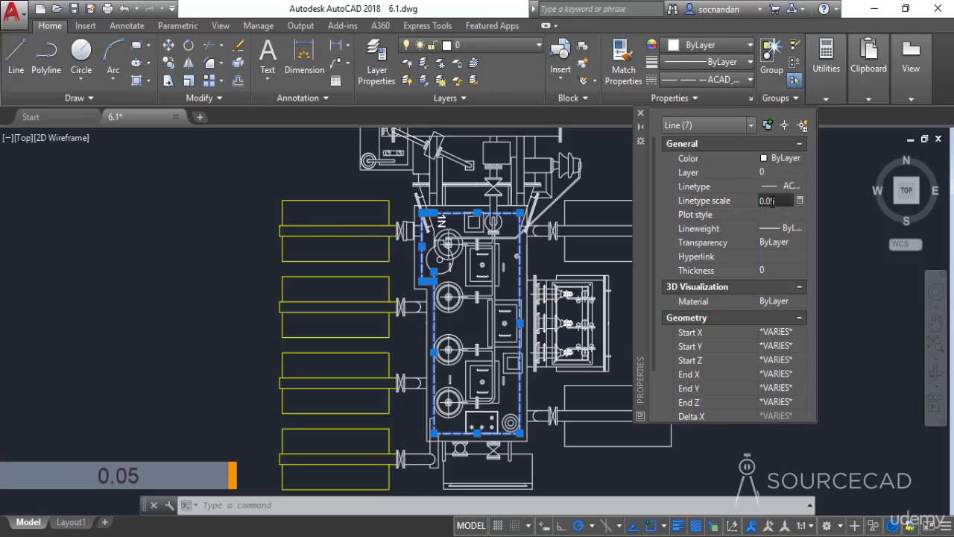
{"action": "key", "text": "Return"}
Set the linetype scale of the selected inner outline lines to 0.04 and close their properties.
{"action": "left_click", "coordinate": [772, 201]}
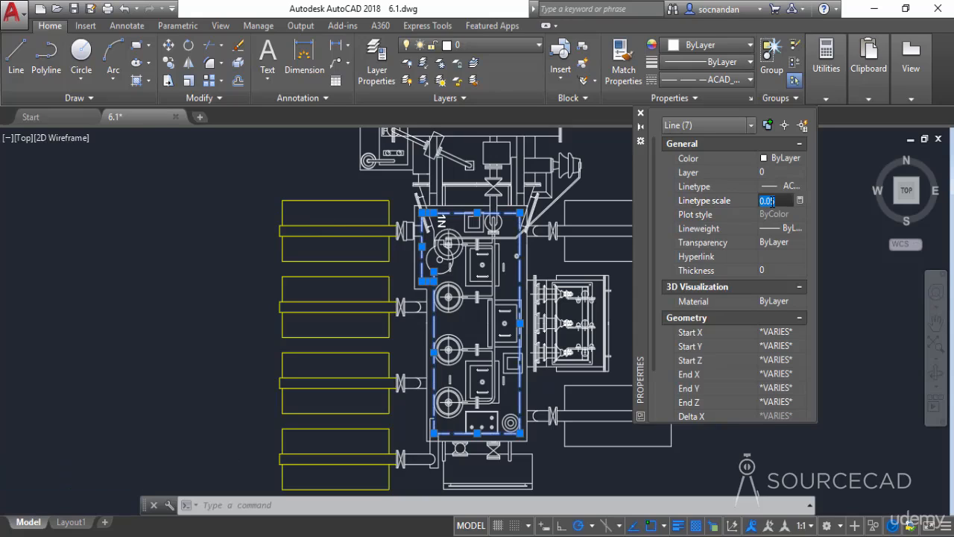
{"action": "type", "text": "0.04"}
{"action": "key", "text": "Return"}
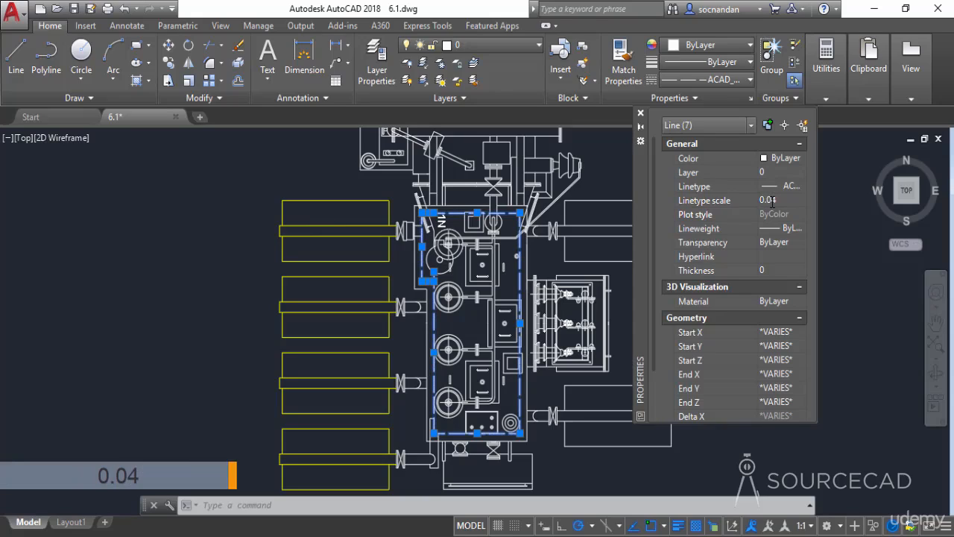
{"action": "left_click", "coordinate": [640, 114]}
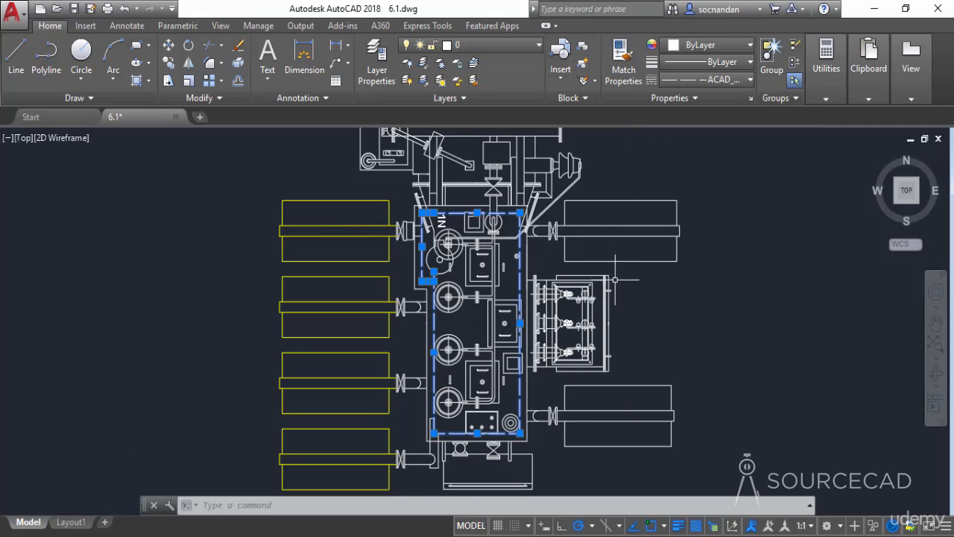
Deselect the tank's inner outline lines and compare their dash spacing in the uncoloured drawing with the same outline in the coloured reference.
{"action": "key", "text": "Escape"}
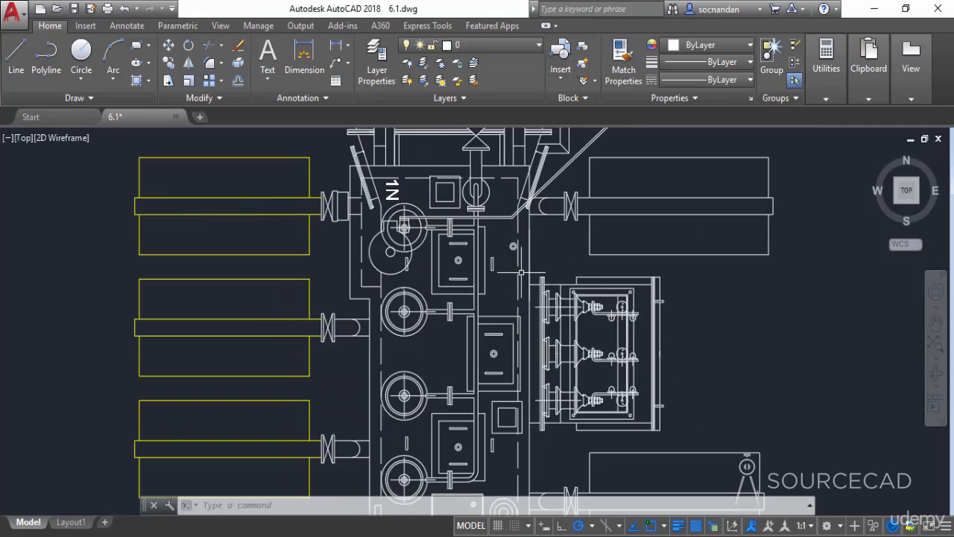
{"action": "scroll", "coordinate": [520, 316], "scroll_direction": "up", "scroll_amount": 2}
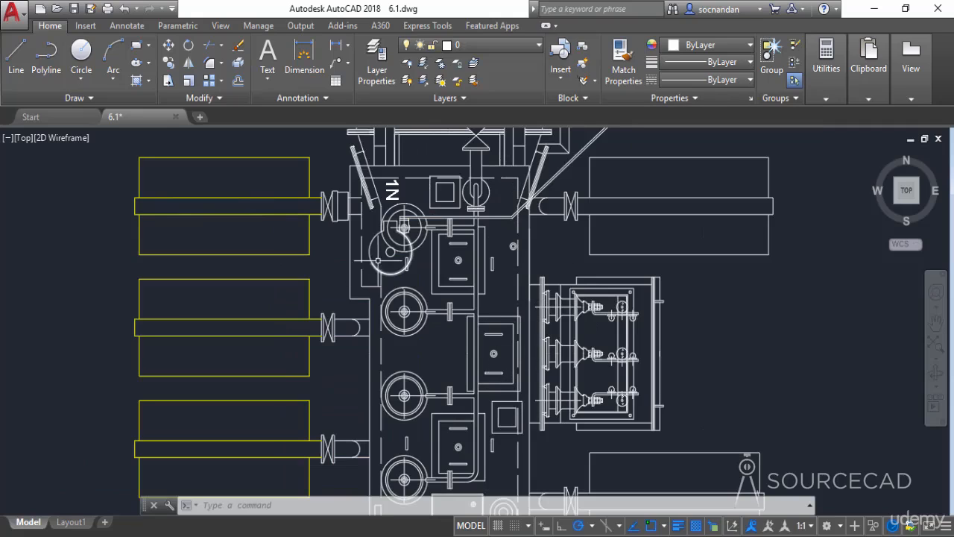
{"action": "middle_click_drag", "start_coordinate": [428, 355], "coordinate": [480, 243]}
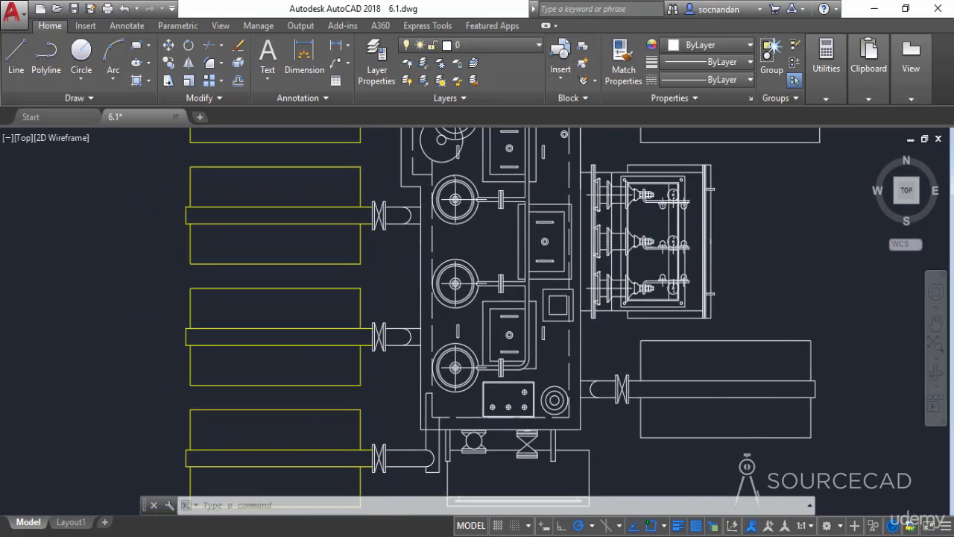
{"action": "scroll", "coordinate": [573, 348], "scroll_direction": "down", "scroll_amount": 6}
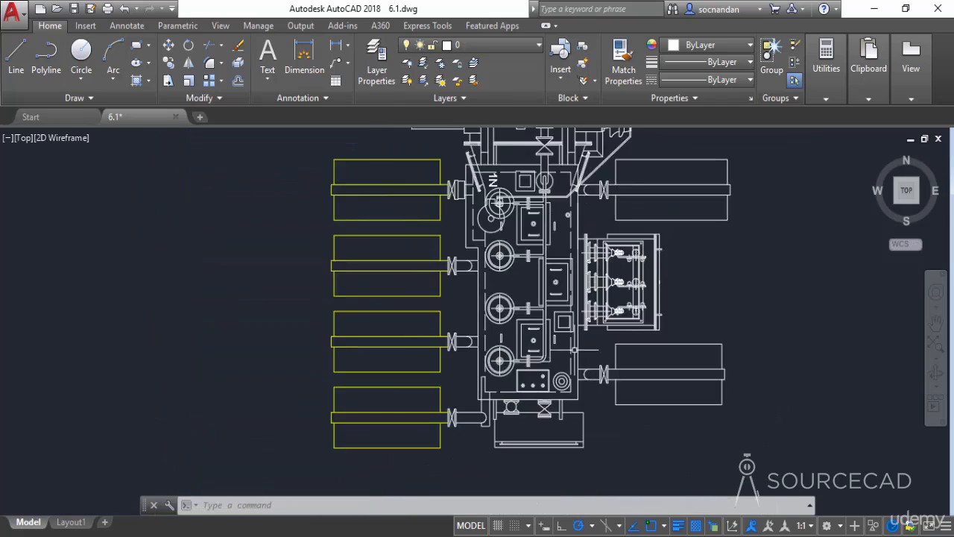
{"action": "middle_click_drag", "start_coordinate": [416, 313], "coordinate": [477, 321]}
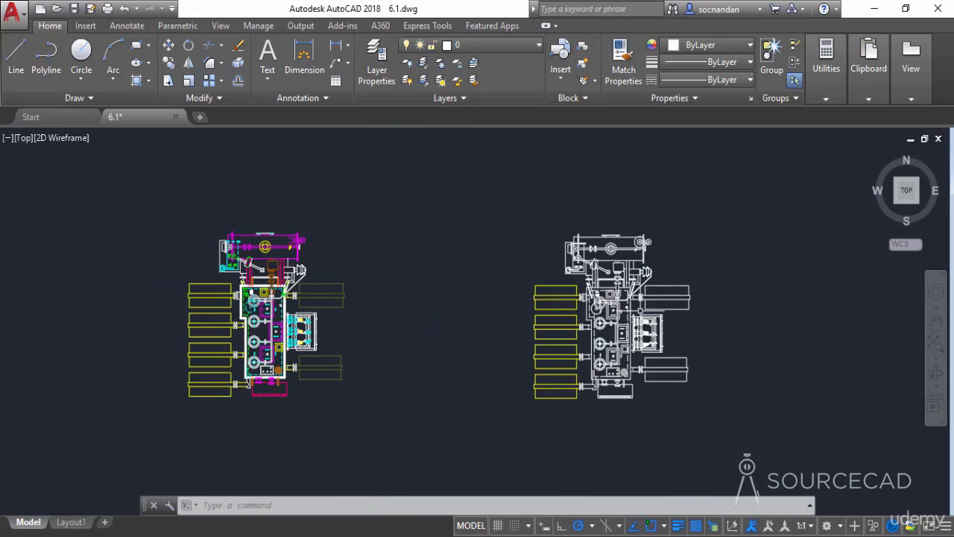
{"action": "scroll", "coordinate": [633, 313], "scroll_direction": "up", "scroll_amount": 2}
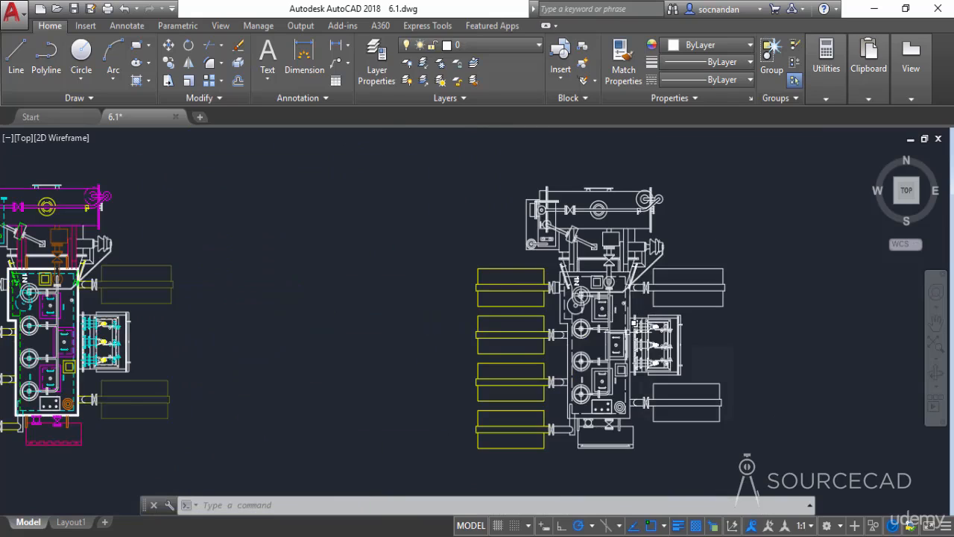
{"action": "scroll", "coordinate": [72, 311], "scroll_direction": "up", "scroll_amount": 4}
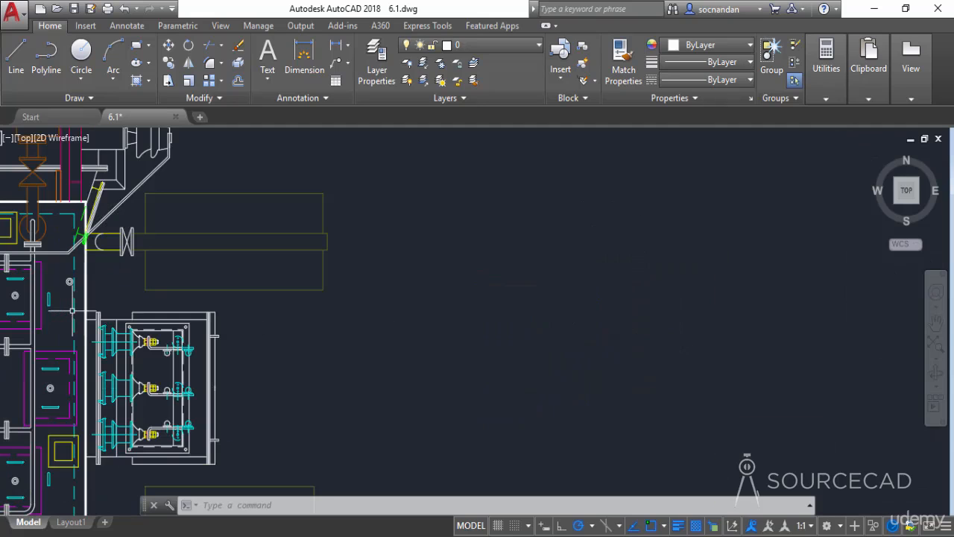
{"action": "scroll", "coordinate": [481, 330], "scroll_direction": "down", "scroll_amount": 4}
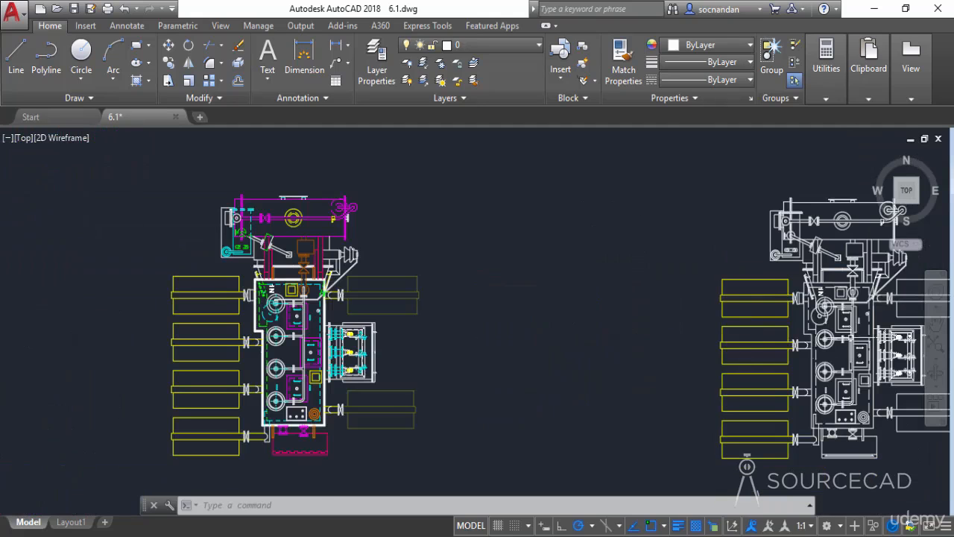
{"action": "middle_click_drag", "start_coordinate": [881, 320], "coordinate": [705, 300]}
{"action": "scroll", "coordinate": [705, 300], "scroll_direction": "up", "scroll_amount": 4}
{"action": "scroll", "coordinate": [775, 307], "scroll_direction": "down", "scroll_amount": 4}
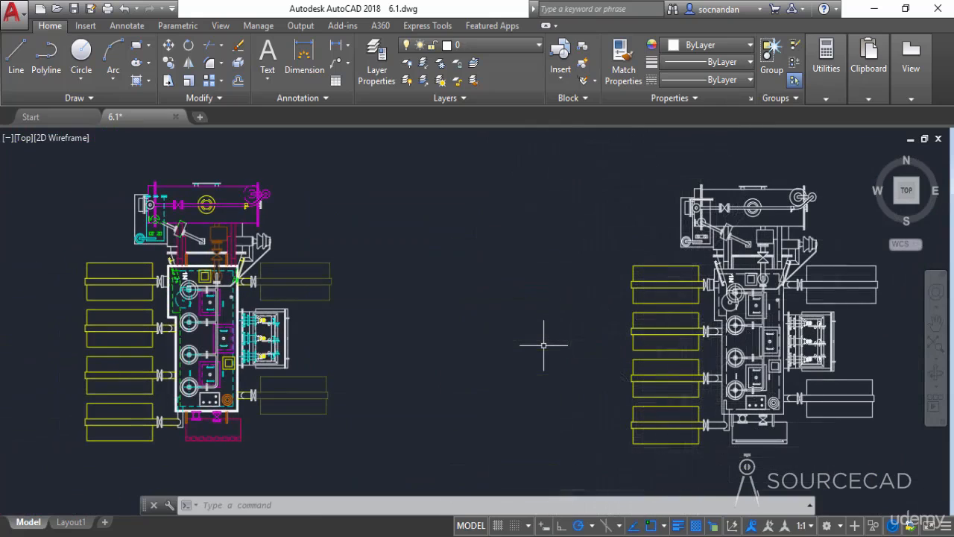